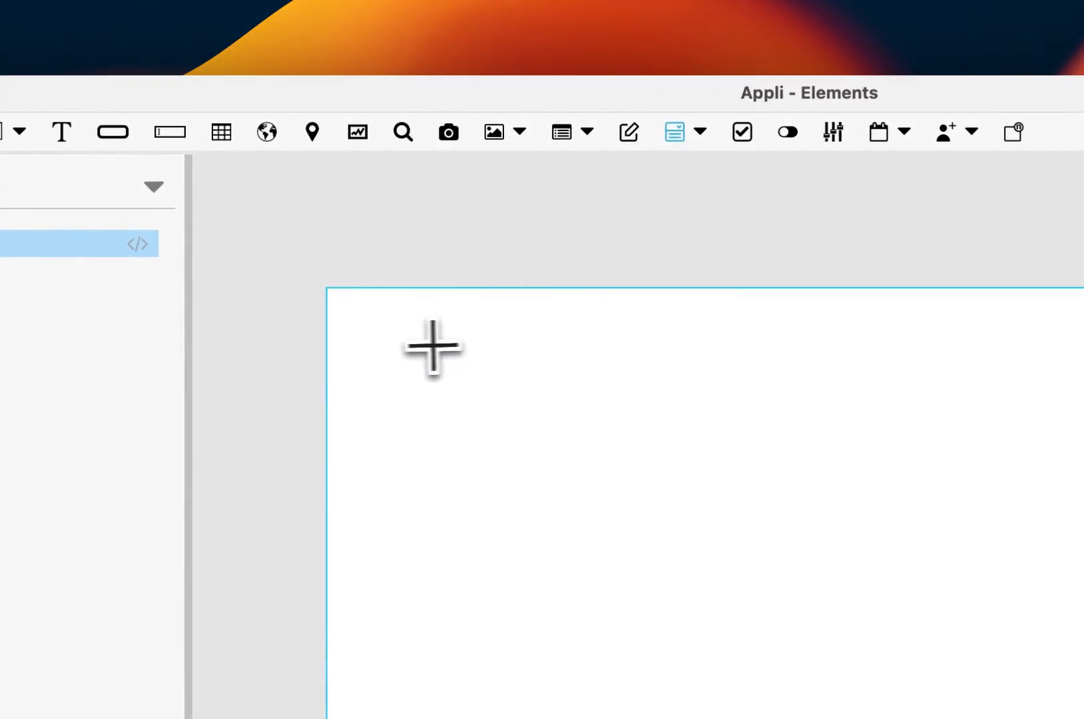
Draw a dropdown near the screen's upper-left corner and label it Favourite Fruit.
click(381, 328)
drag(381, 329, 678, 383)
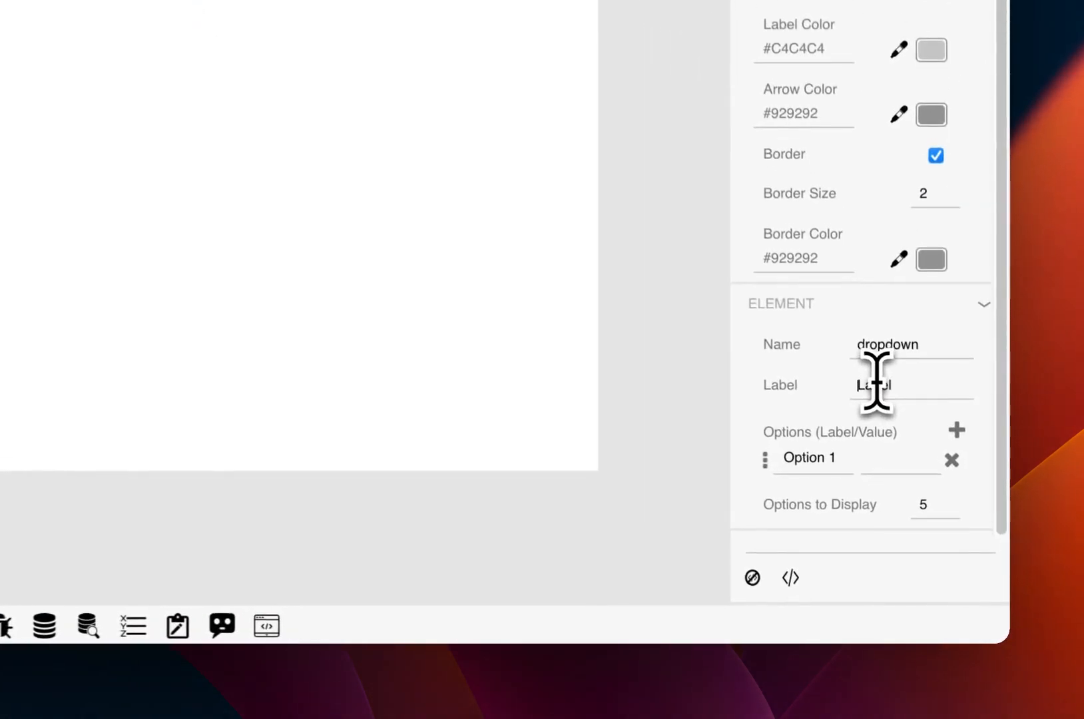
double_click(874, 378)
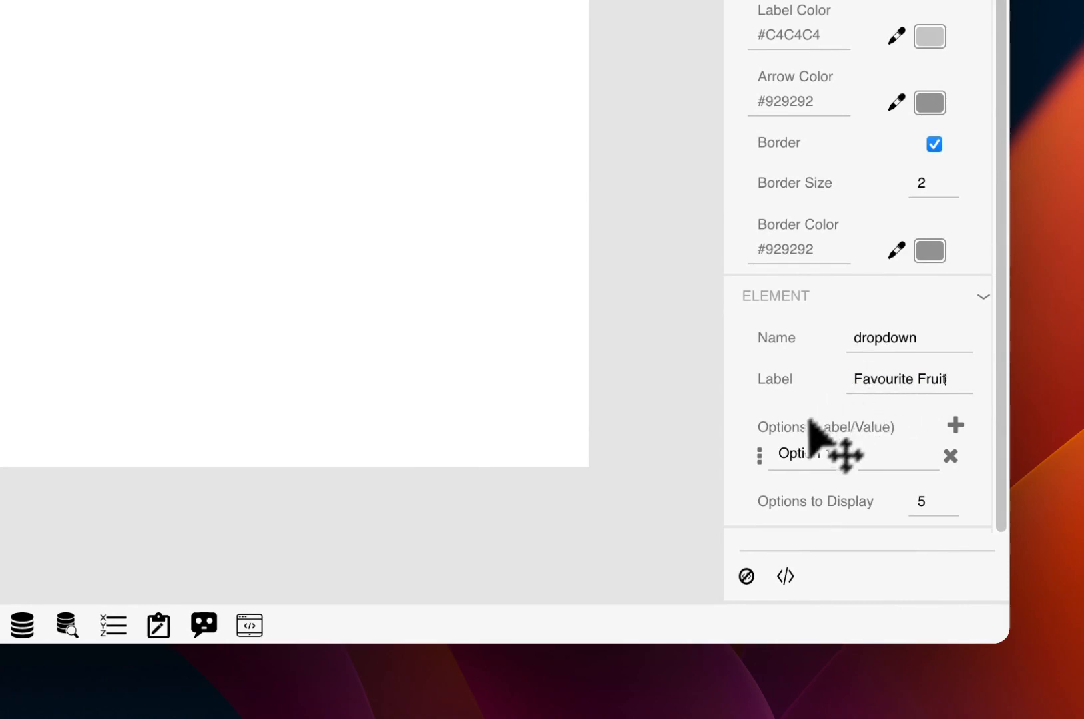
Give the Favourite Fruit dropdown the options Banana, Lemon and Strawberry.
triple_click(810, 457)
text(B)
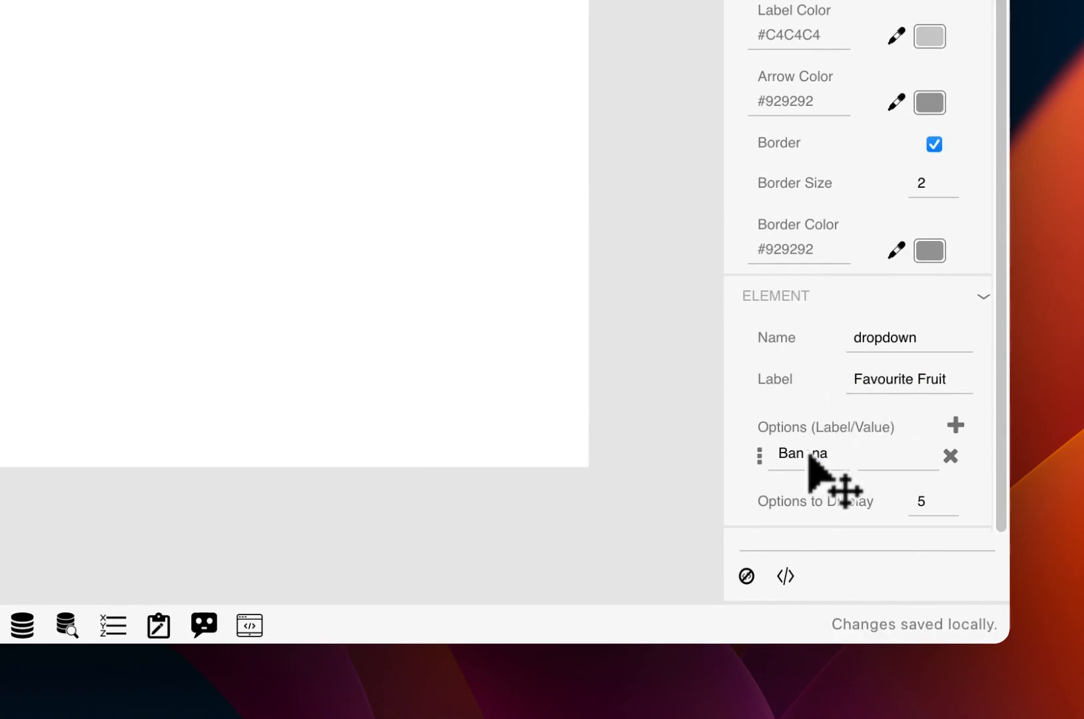
text(anana)
click(956, 426)
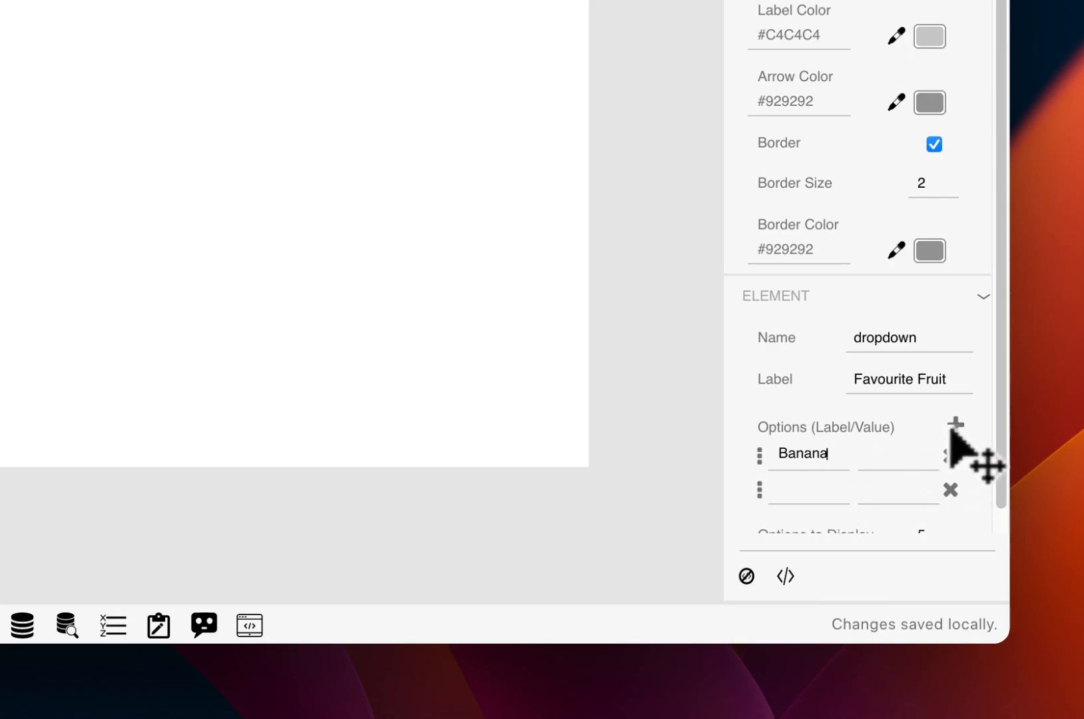
click(797, 498)
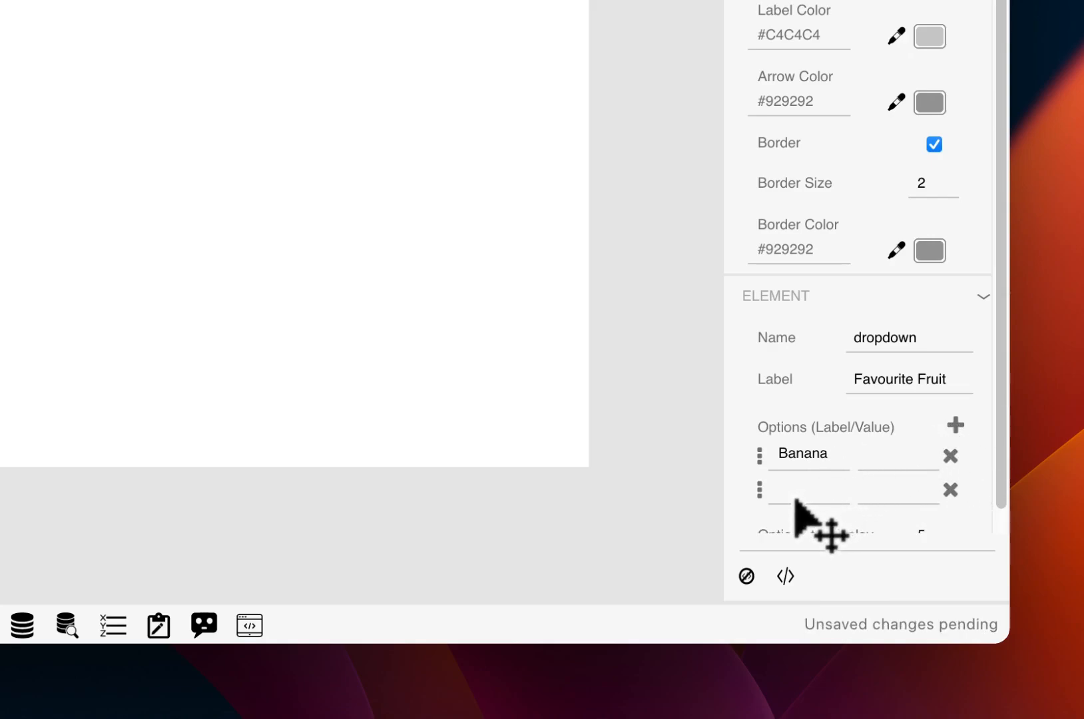
text(Lemon)
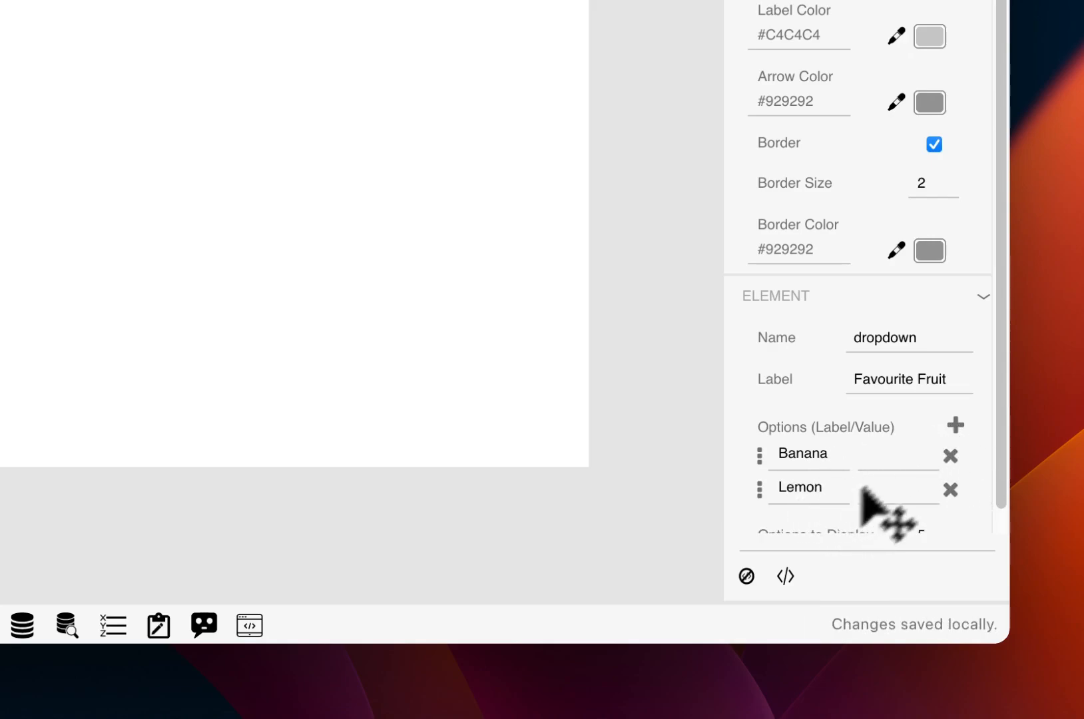
click(956, 427)
scroll(866, 476, down, 2)
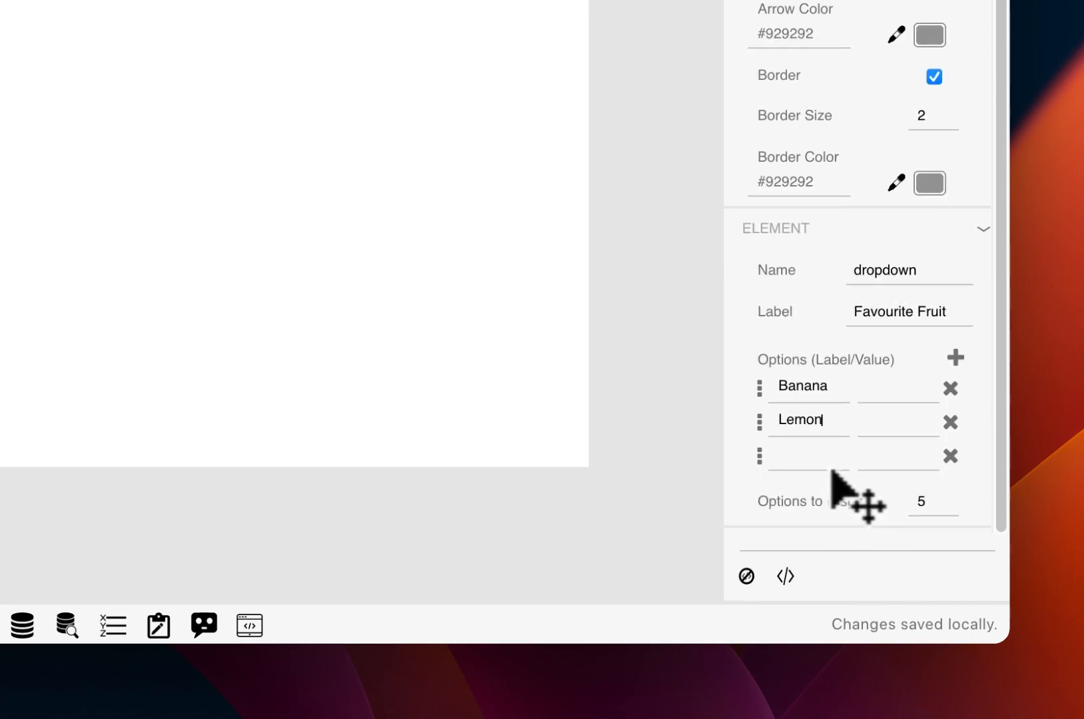
click(798, 459)
text(Strawberry)
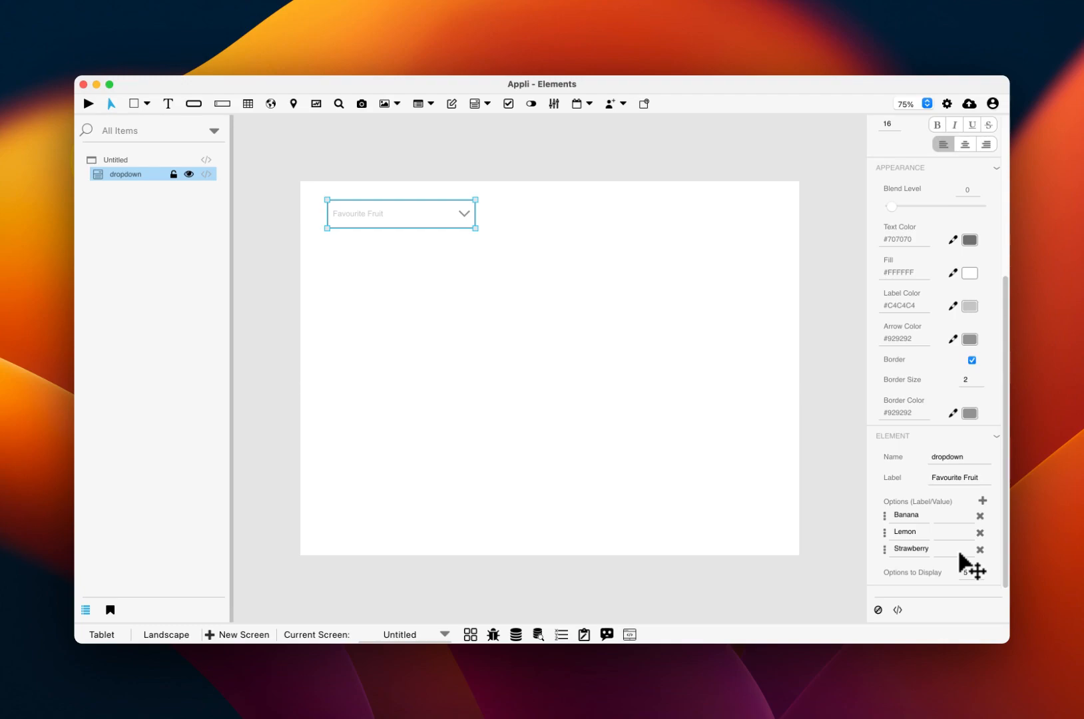
Test the dropdown in preview mode by choosing Strawberry, and return to editing.
click(562, 379)
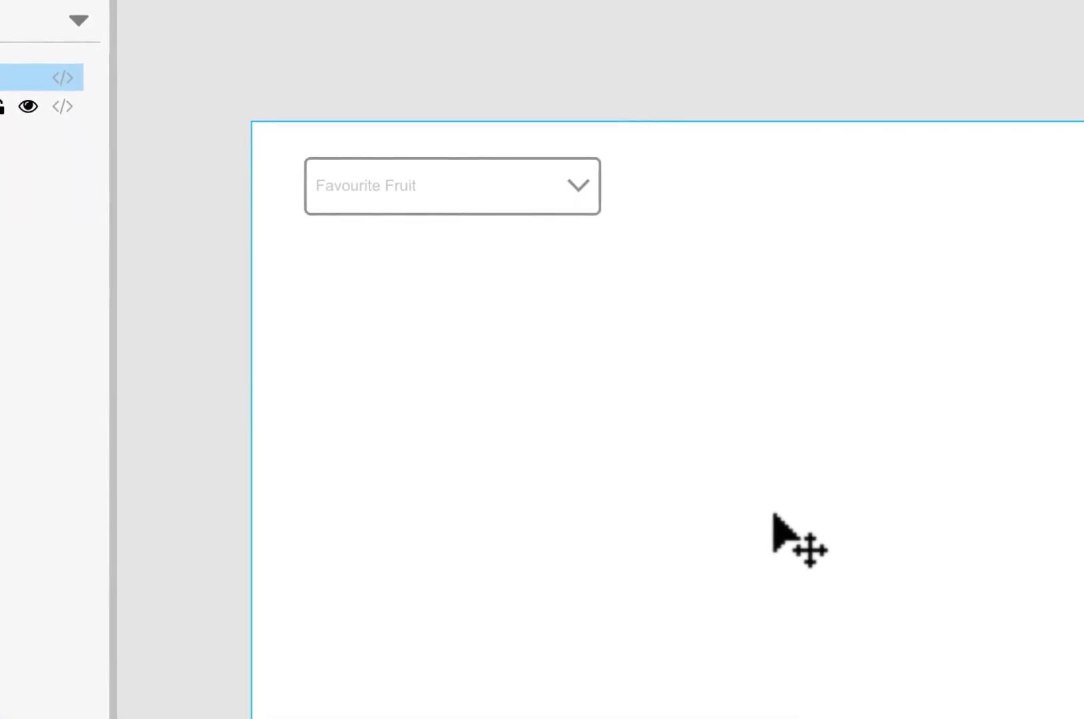
key(super+p)
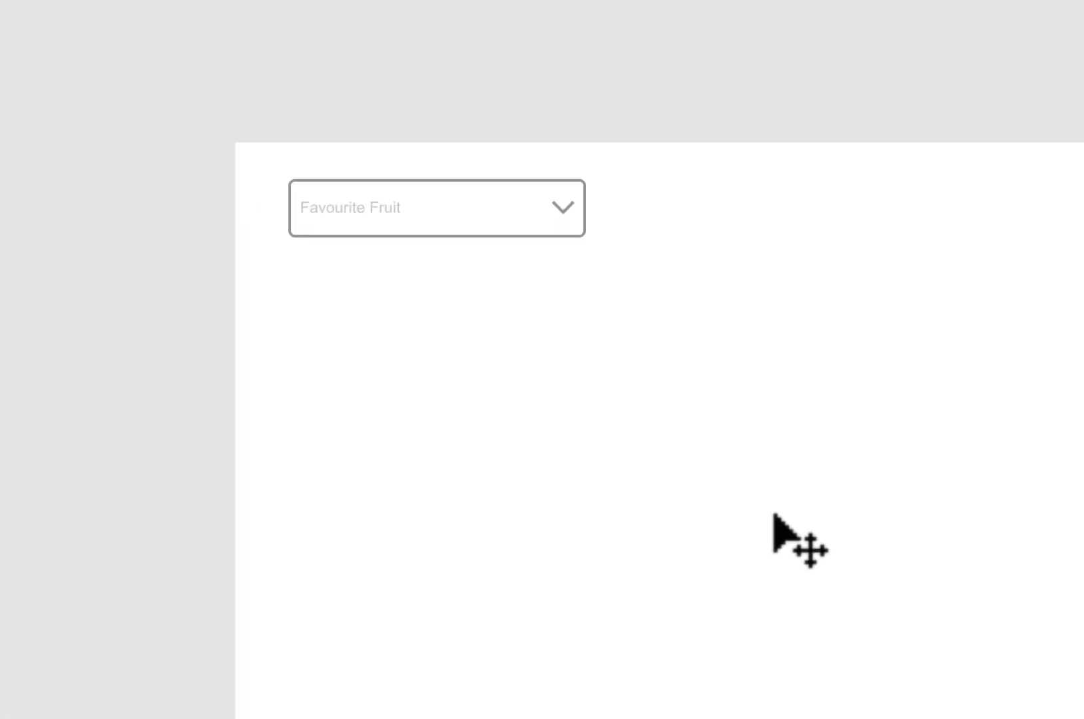
click(569, 215)
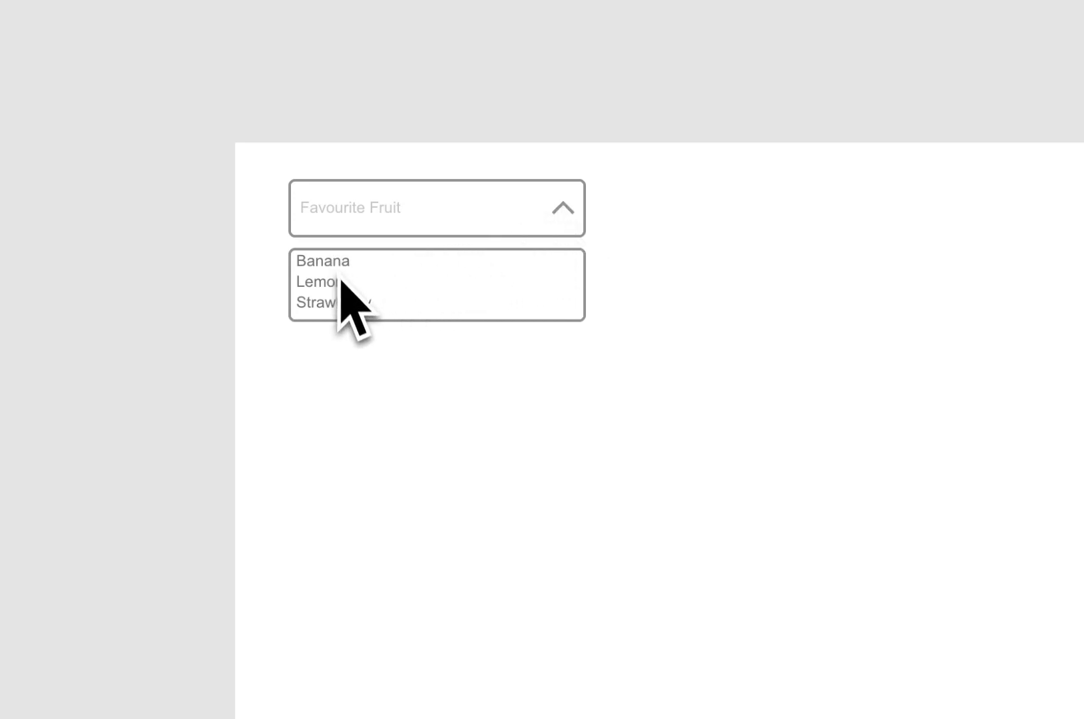
click(334, 308)
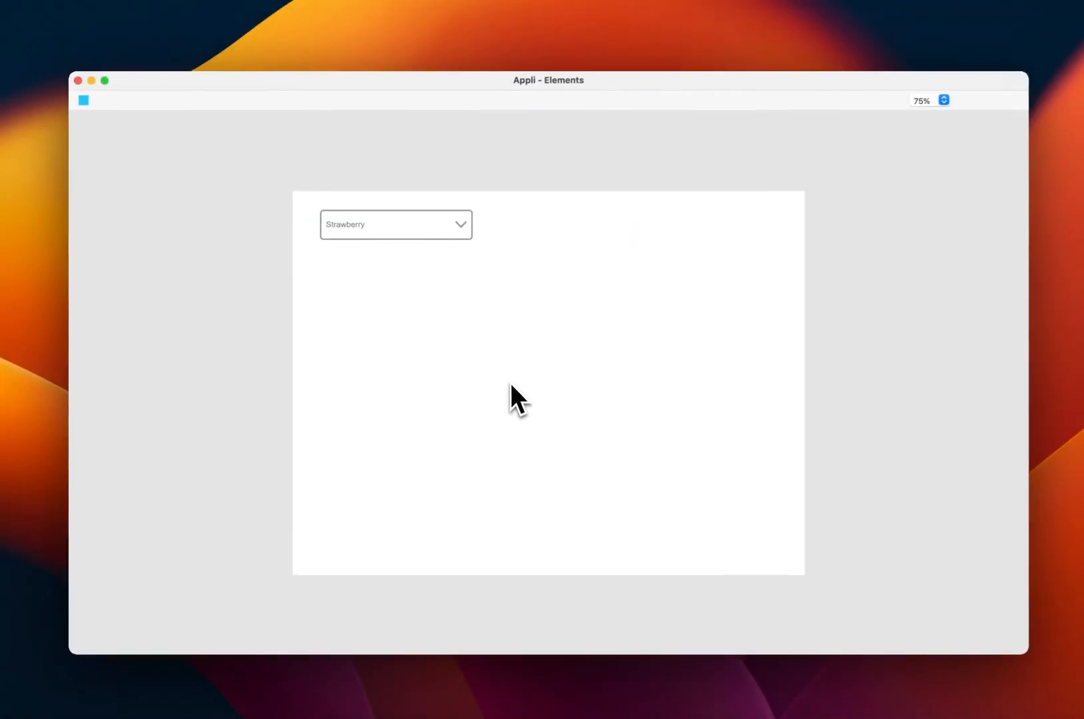
key(Escape)
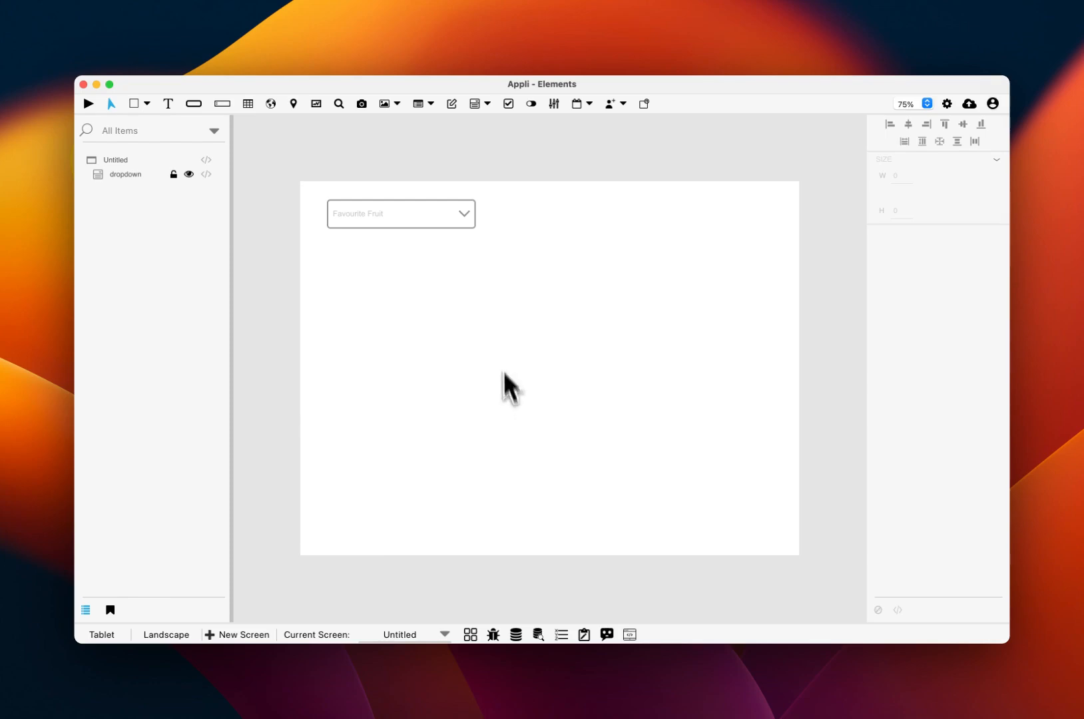
Add a checkbox below the Favourite Fruit dropdown and a switch directly beneath the checkbox.
click(509, 103)
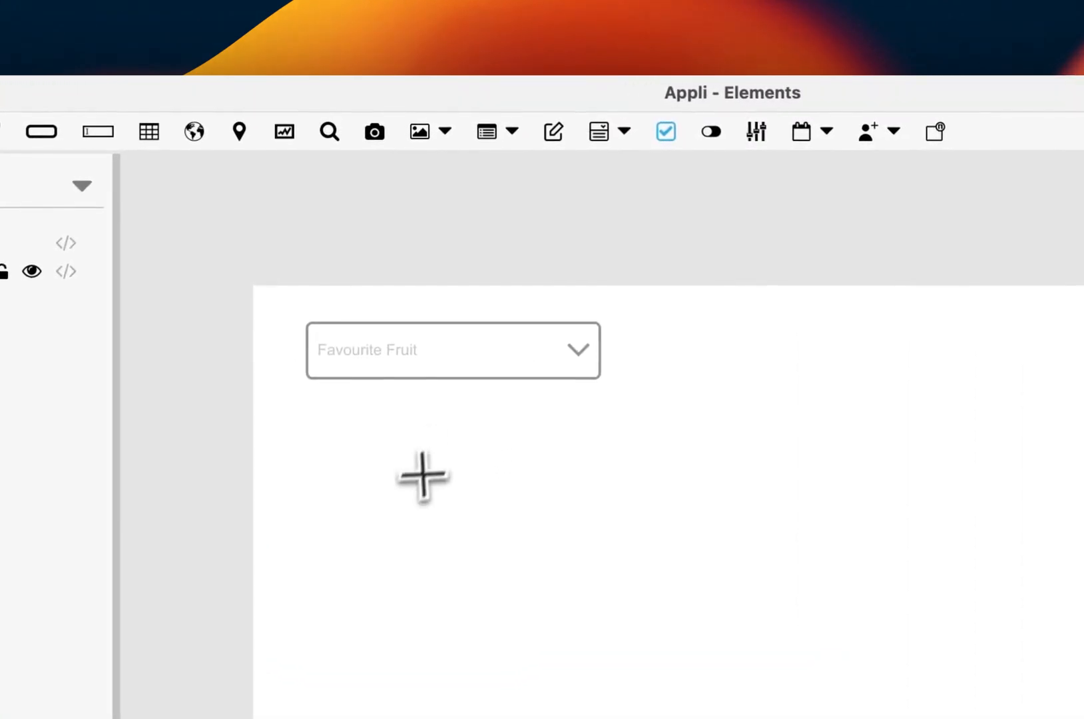
mouse_move(413, 496)
mouse_down()
mouse_move(552, 518)
mouse_move(572, 537)
mouse_up()
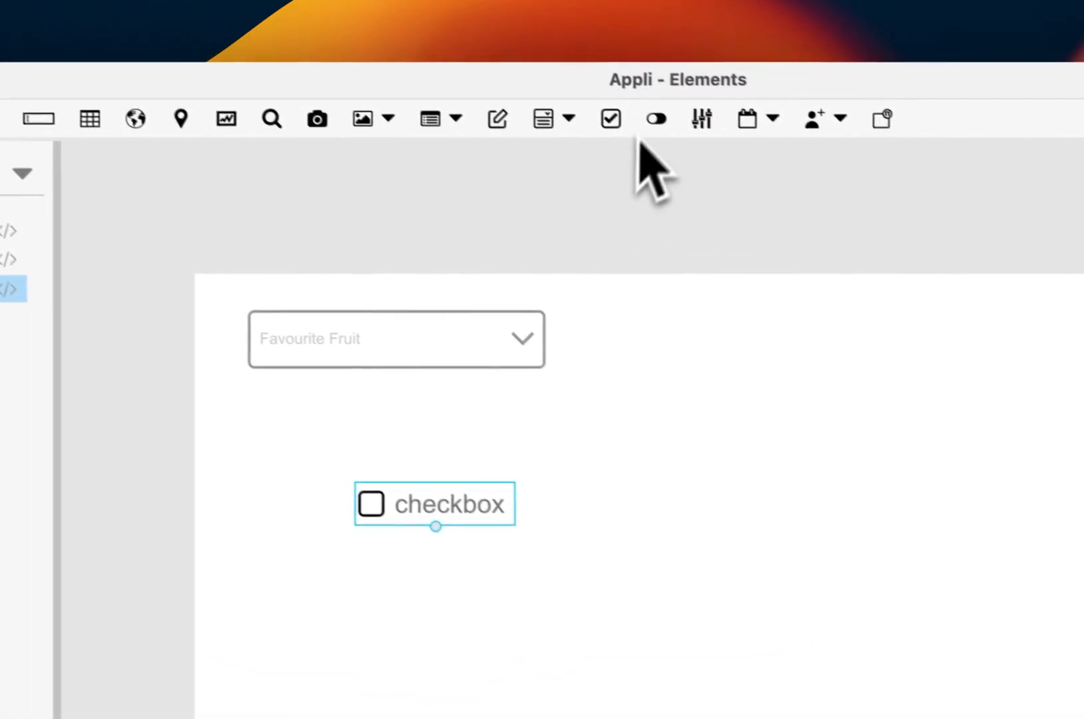
click(656, 119)
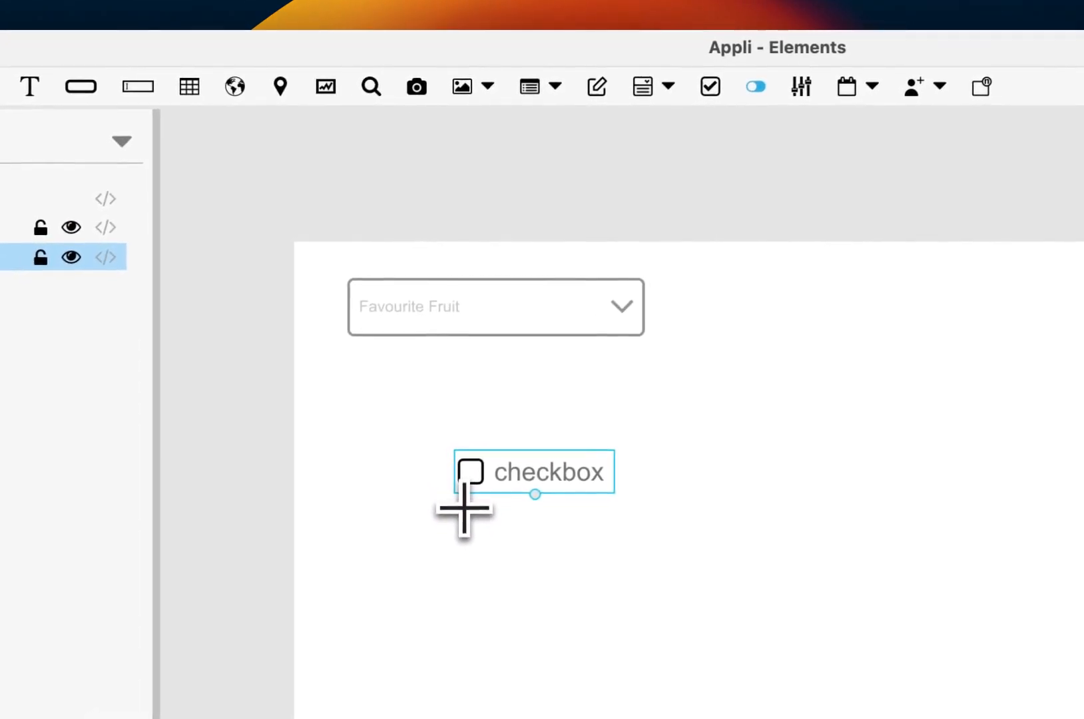
drag(464, 512, 614, 553)
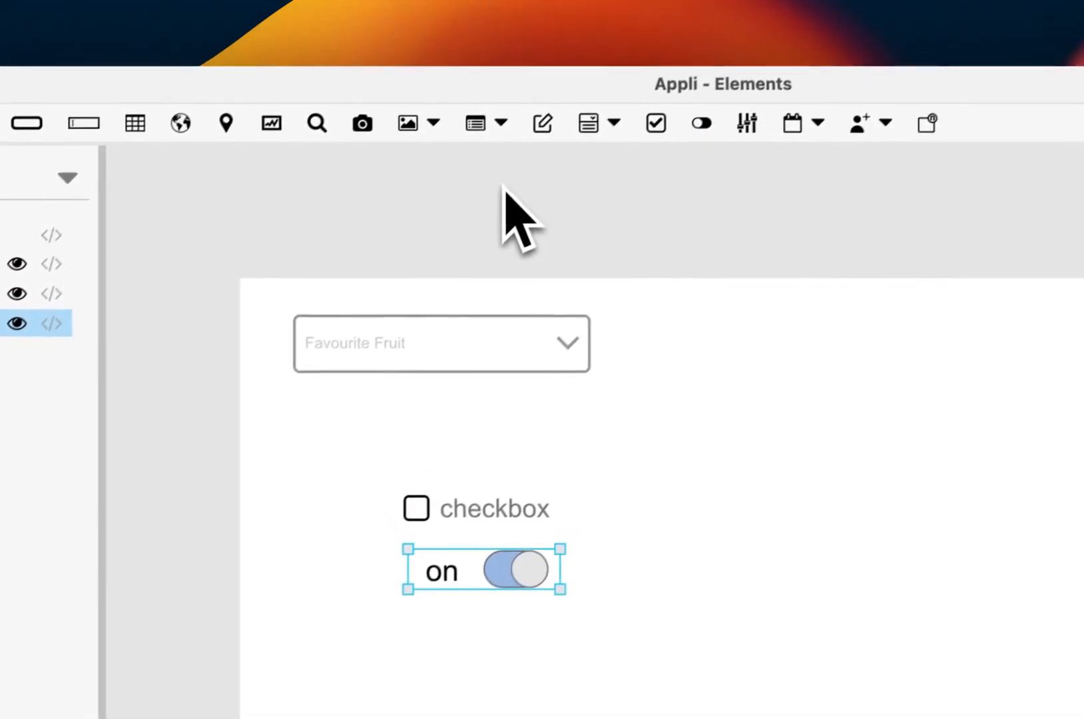
Add a radio group with the default options below the switch.
click(601, 133)
click(638, 181)
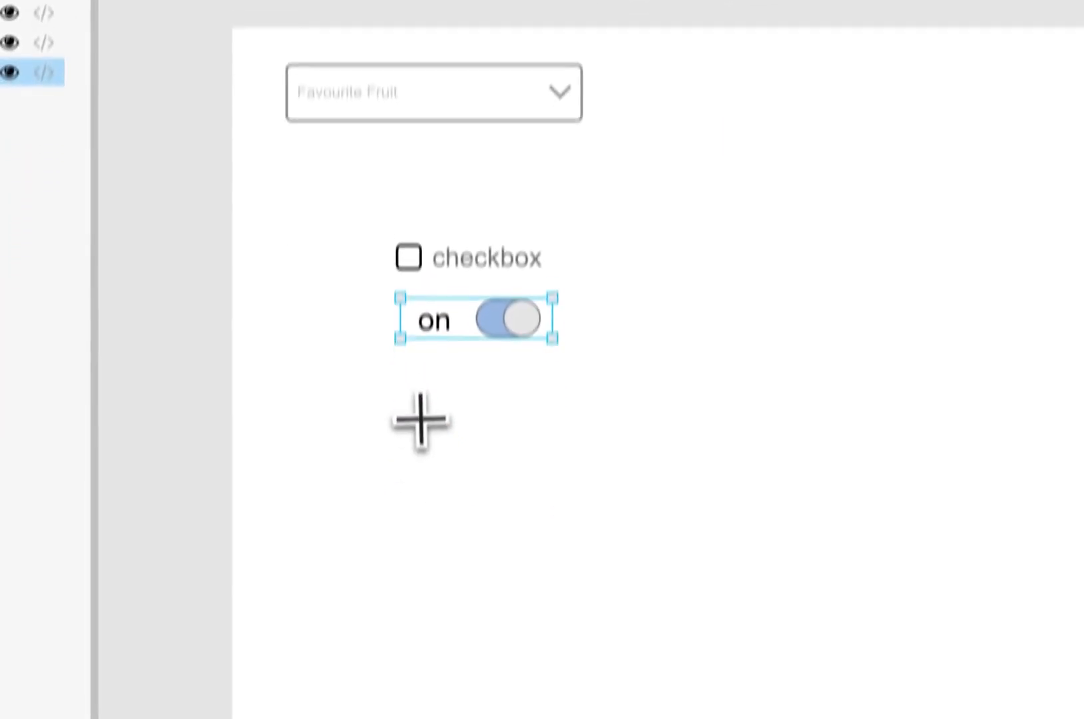
drag(408, 324, 554, 471)
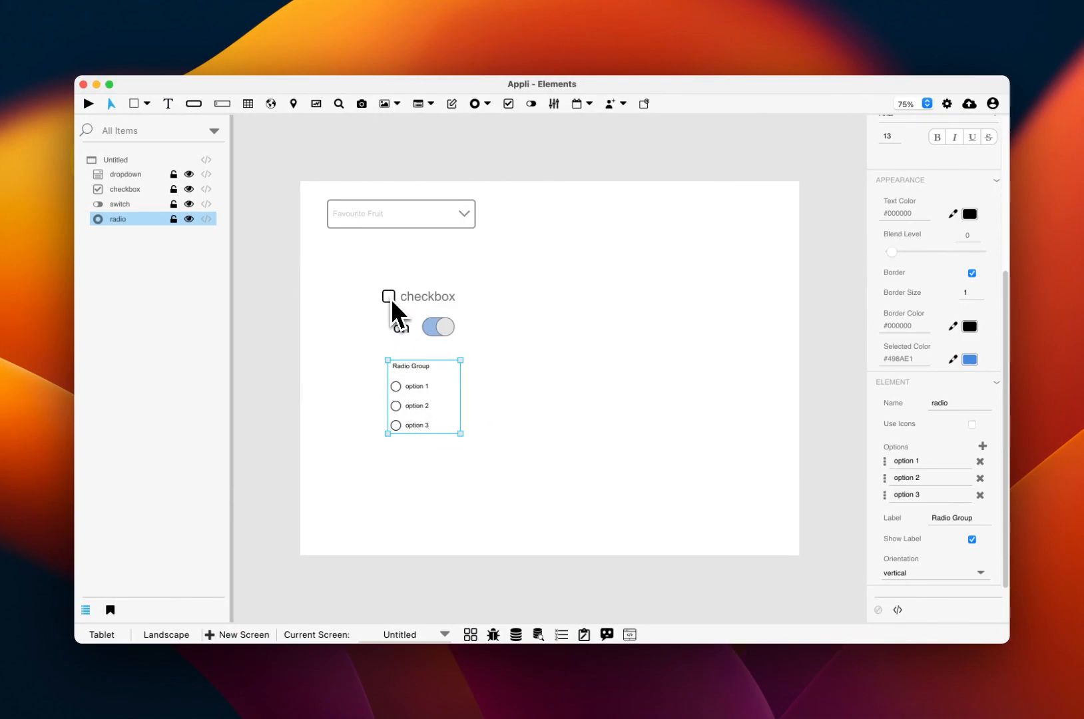
Test the controls in preview mode by ticking the checkbox, turning the switch off and selecting option 2, and return to editing.
key(super+r)
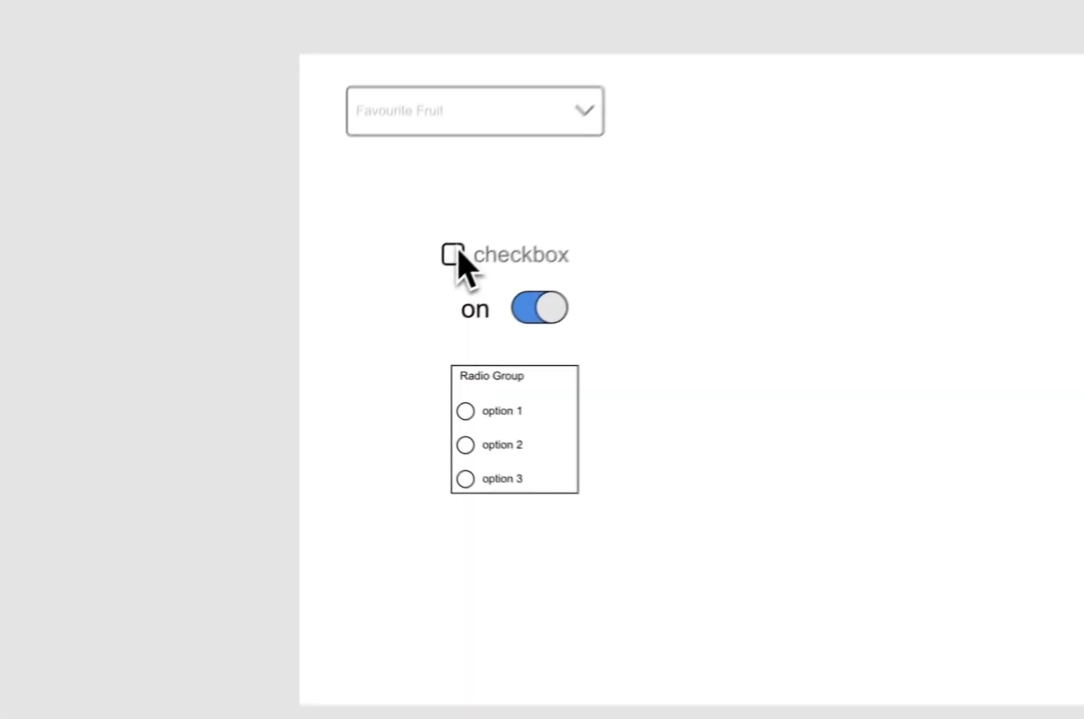
click(386, 308)
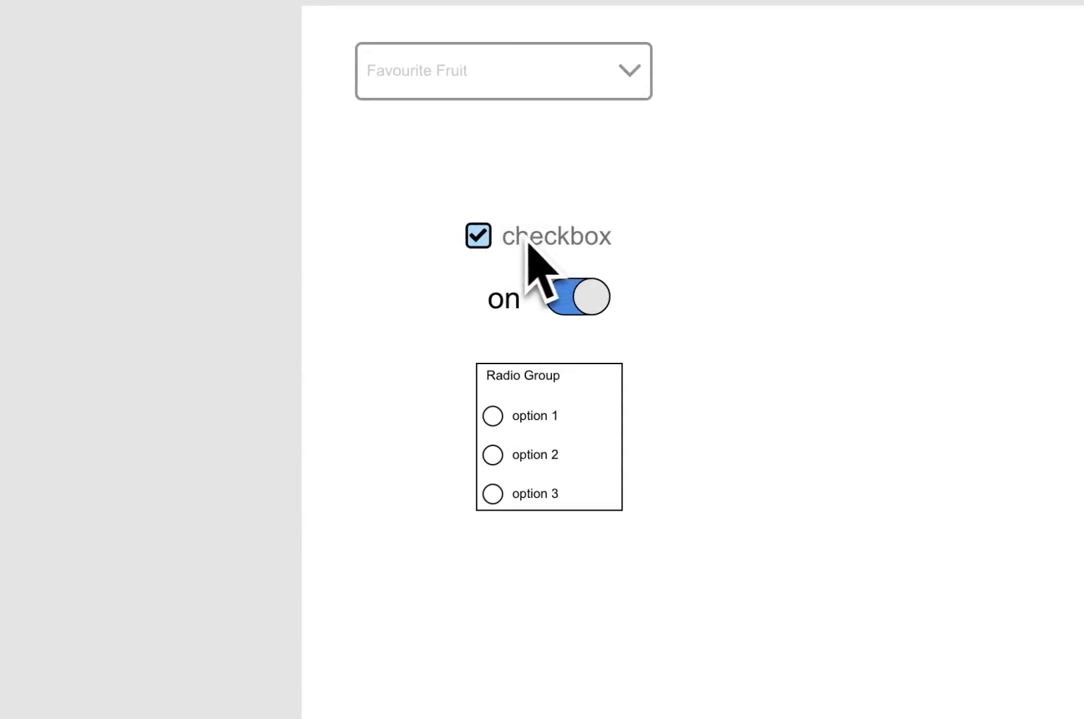
click(589, 310)
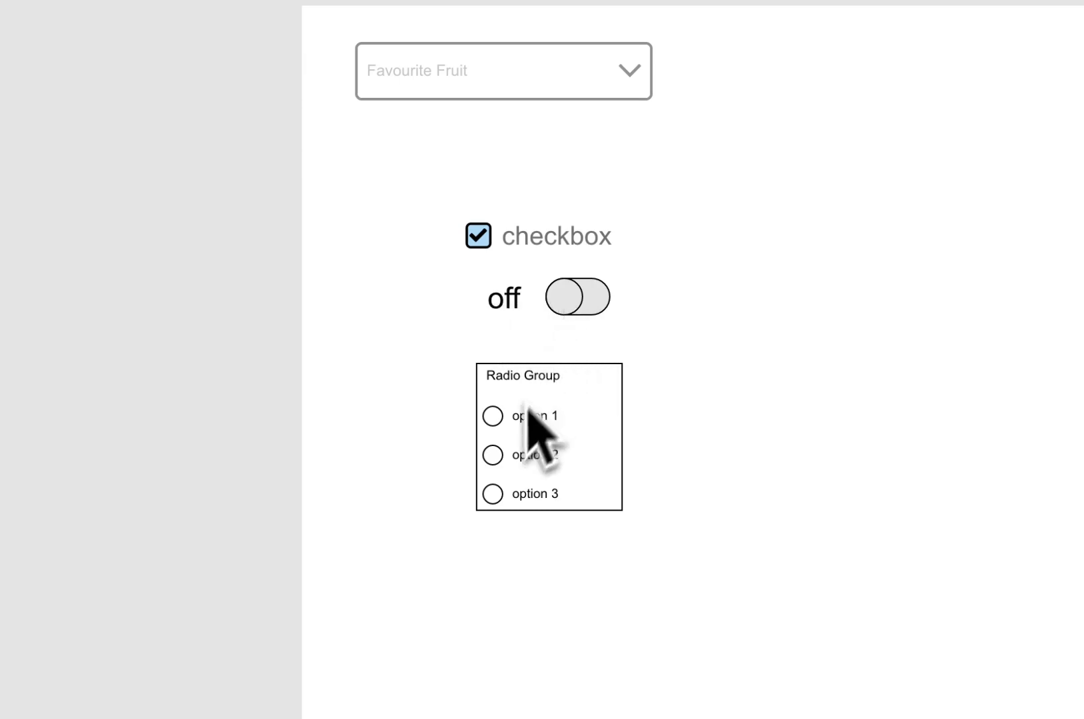
click(493, 463)
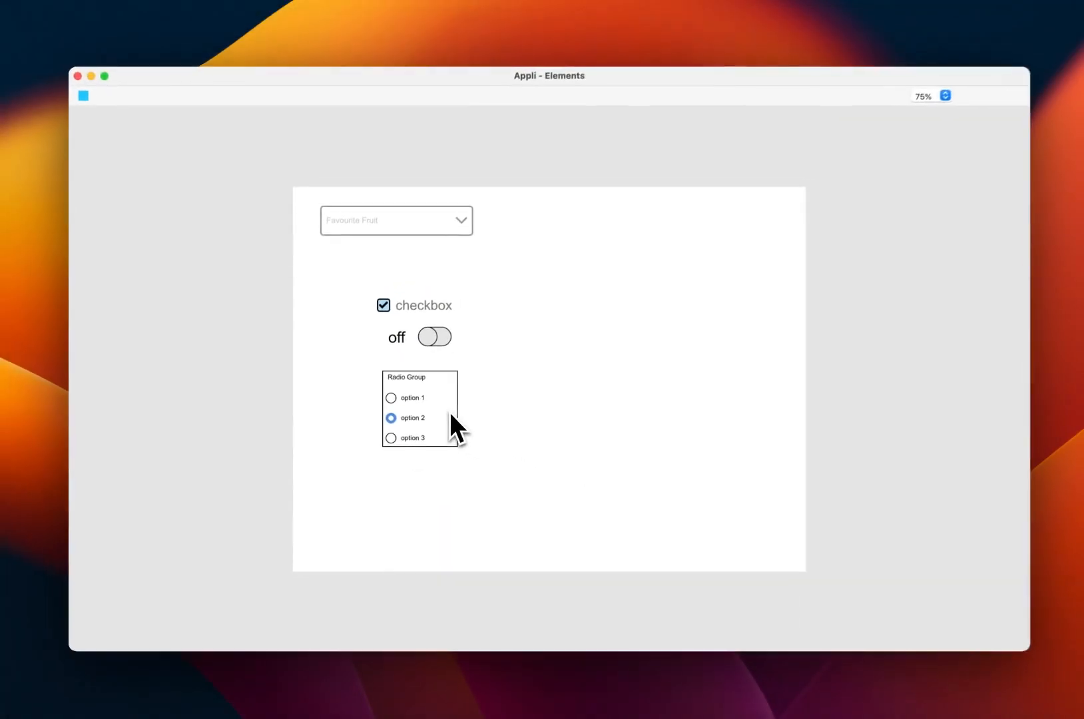
key(Escape)
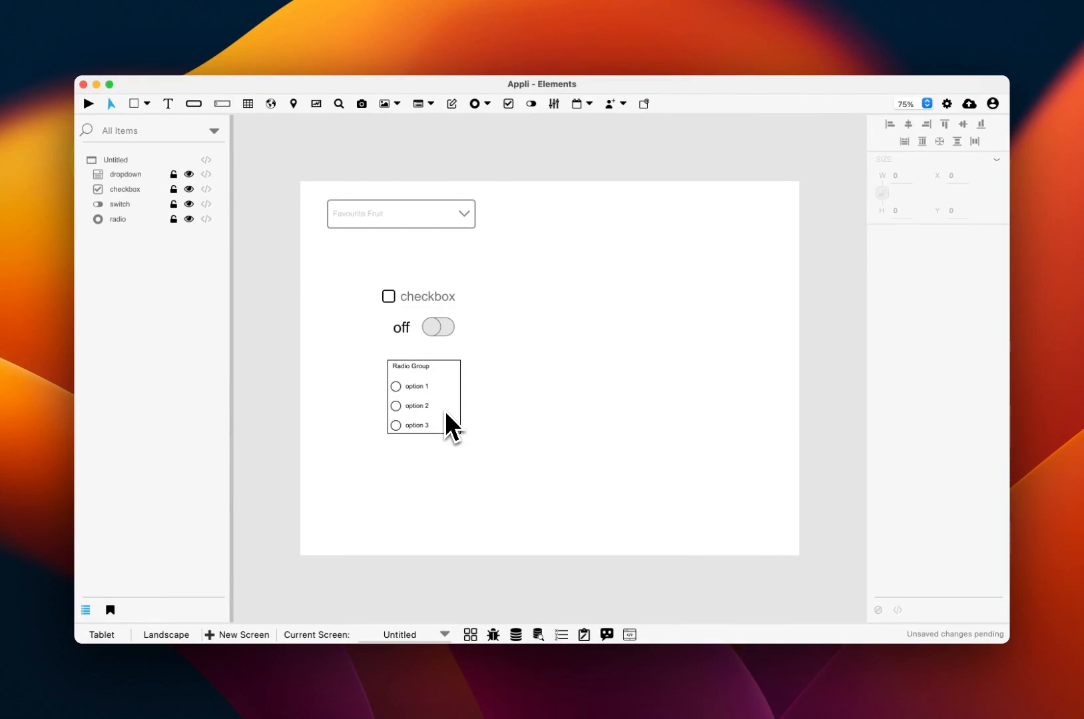
Delete the checkbox, switch and radio group together, keeping only the dropdown.
drag(374, 271, 520, 452)
key(Delete)
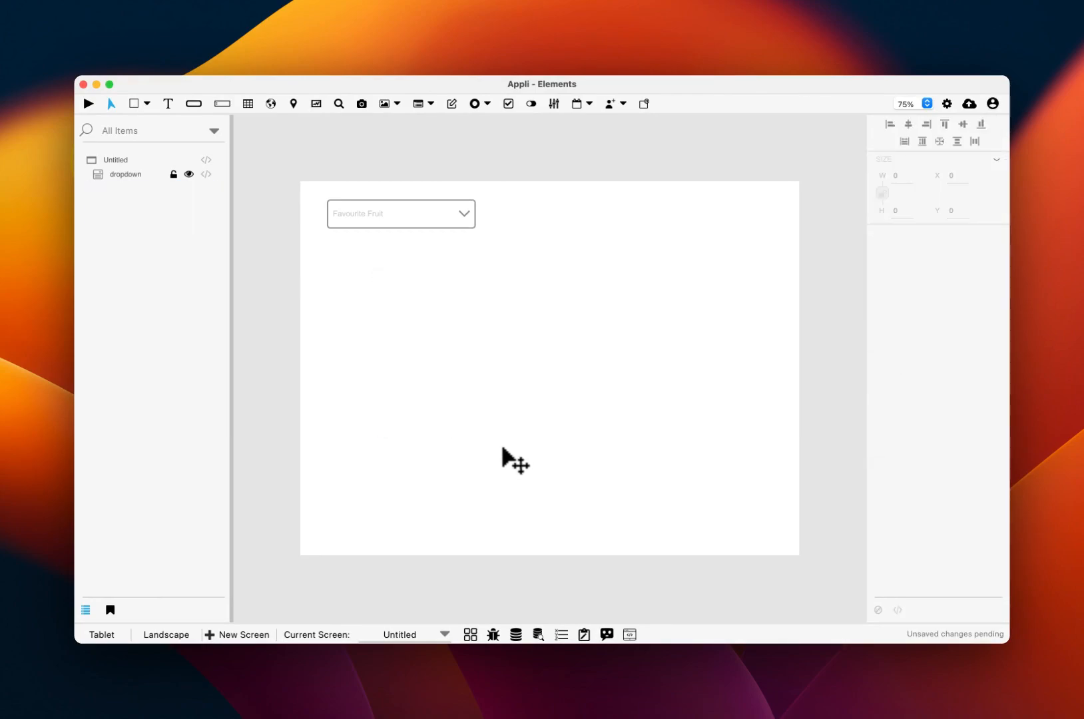
Add a button named "check the dropdown value" beside the dropdown, sized about 317 by 69 to fit its text.
click(198, 106)
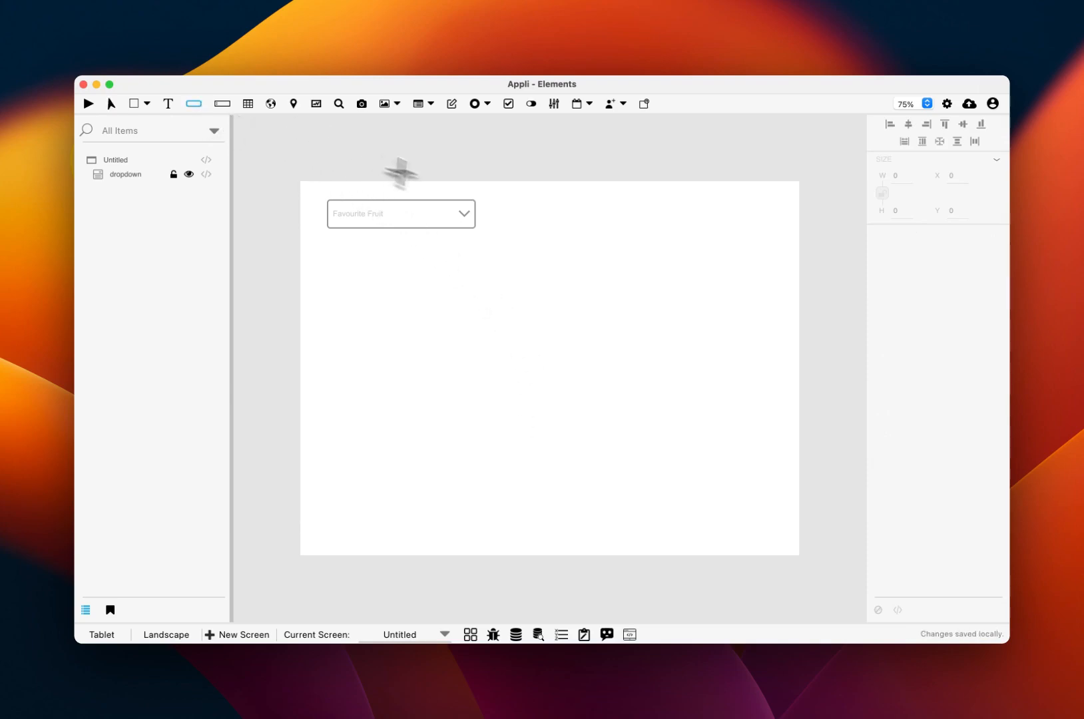
drag(527, 205, 642, 235)
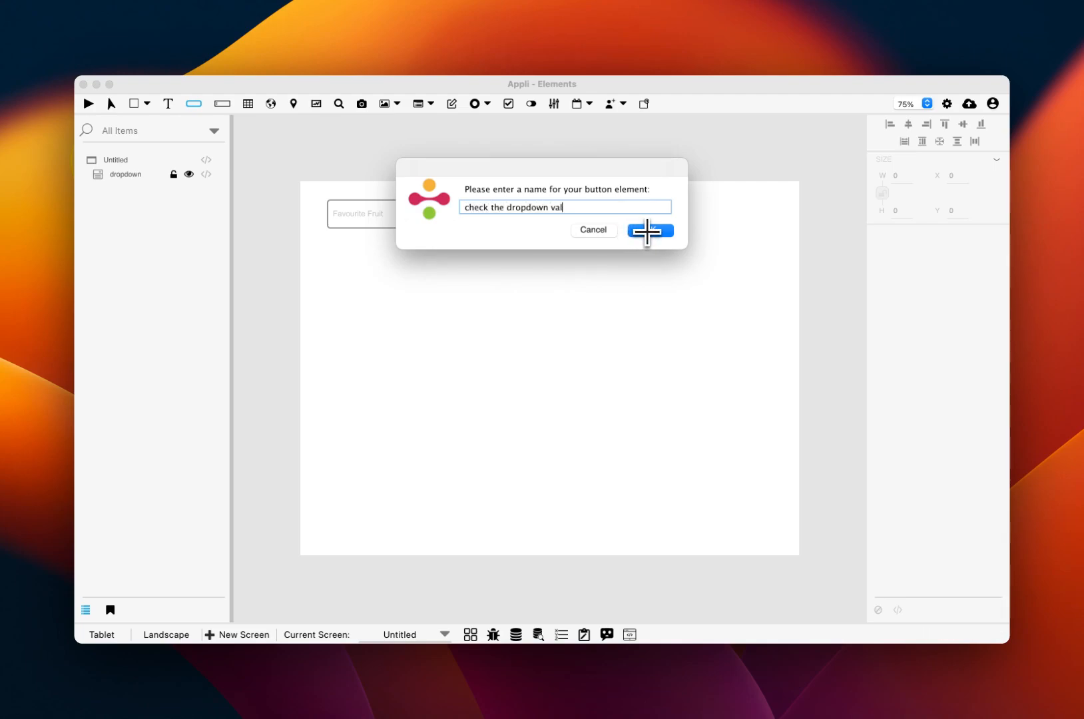
click(647, 232)
mouse_move(643, 218)
mouse_down()
mouse_move(680, 219)
mouse_move(649, 233)
mouse_move(634, 219)
mouse_move(641, 234)
mouse_up()
click(656, 265)
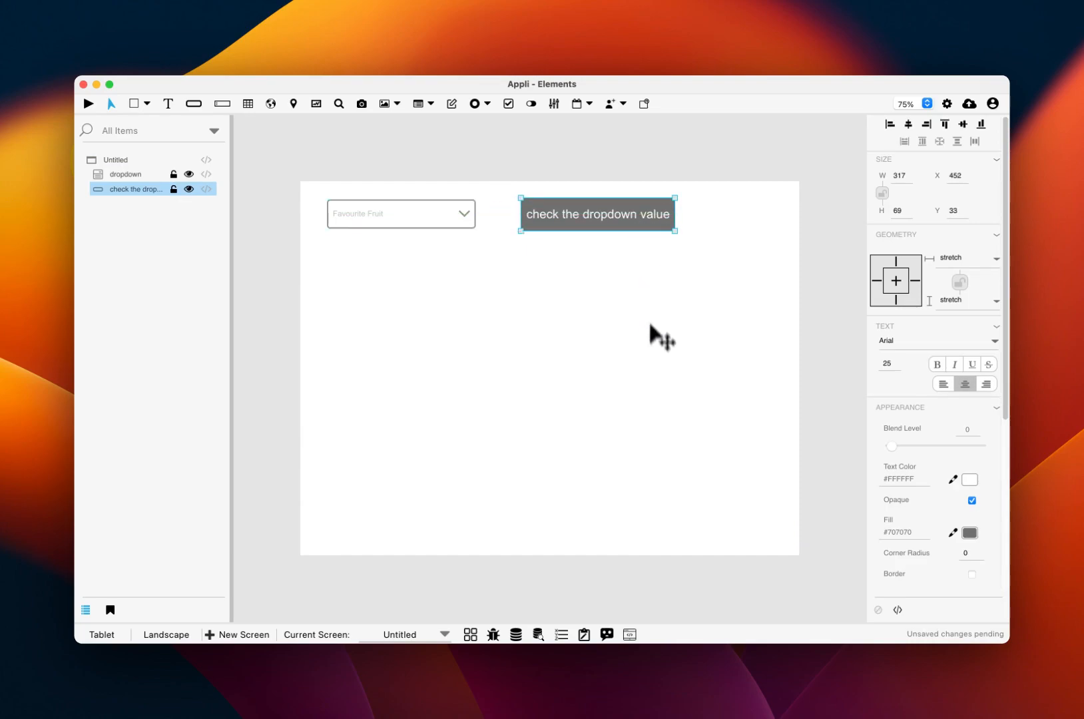
click(657, 341)
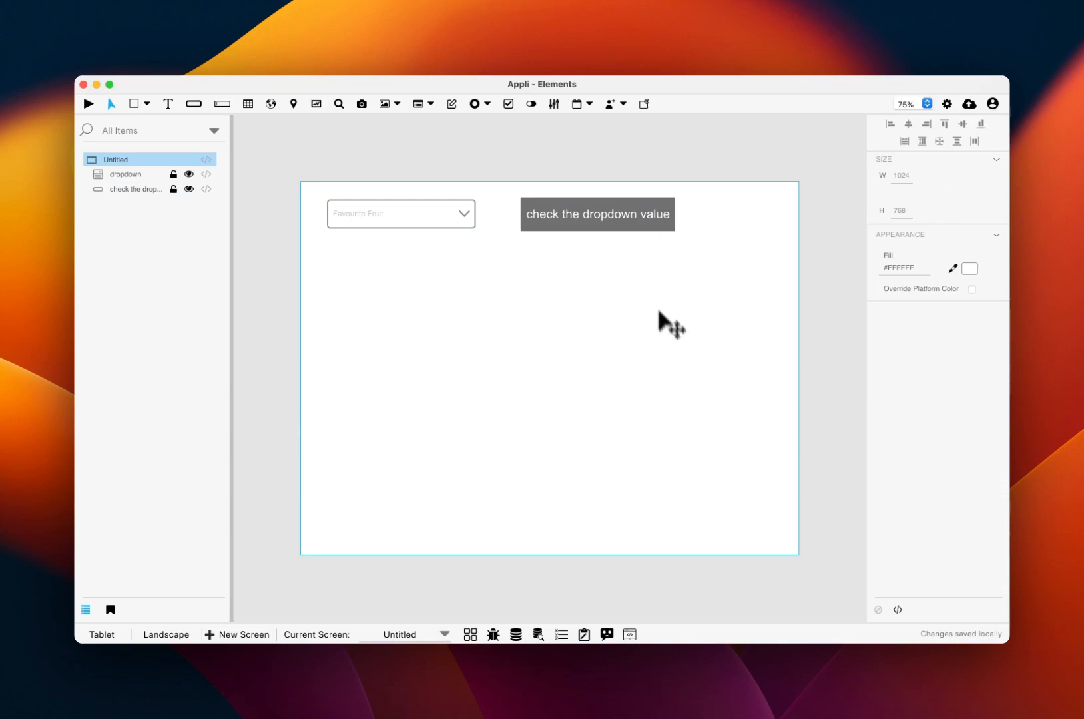
Open the low-code editor for the "check the dropdown value" button and add a mouseClick event.
click(636, 224)
right_click(636, 225)
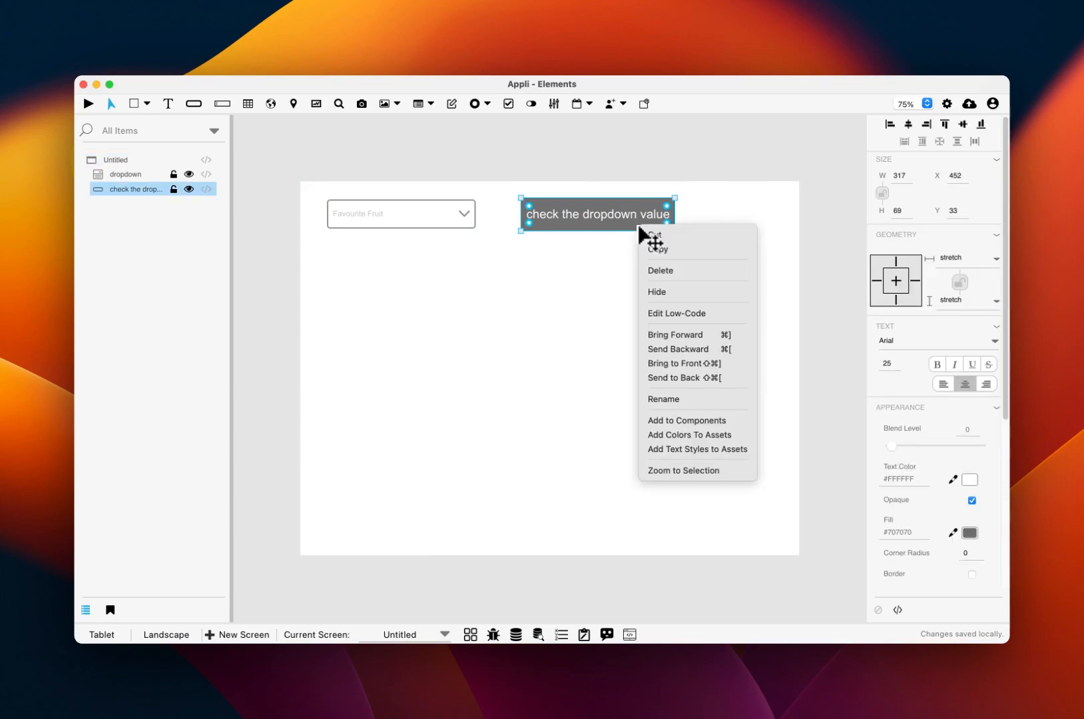
click(672, 315)
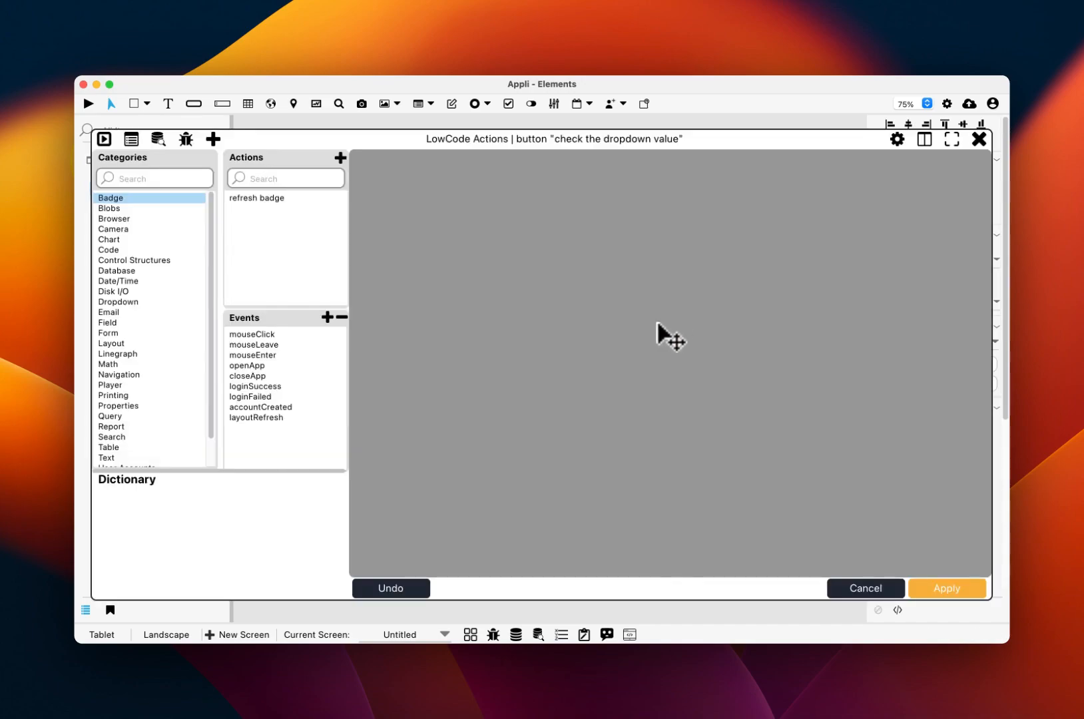
double_click(273, 335)
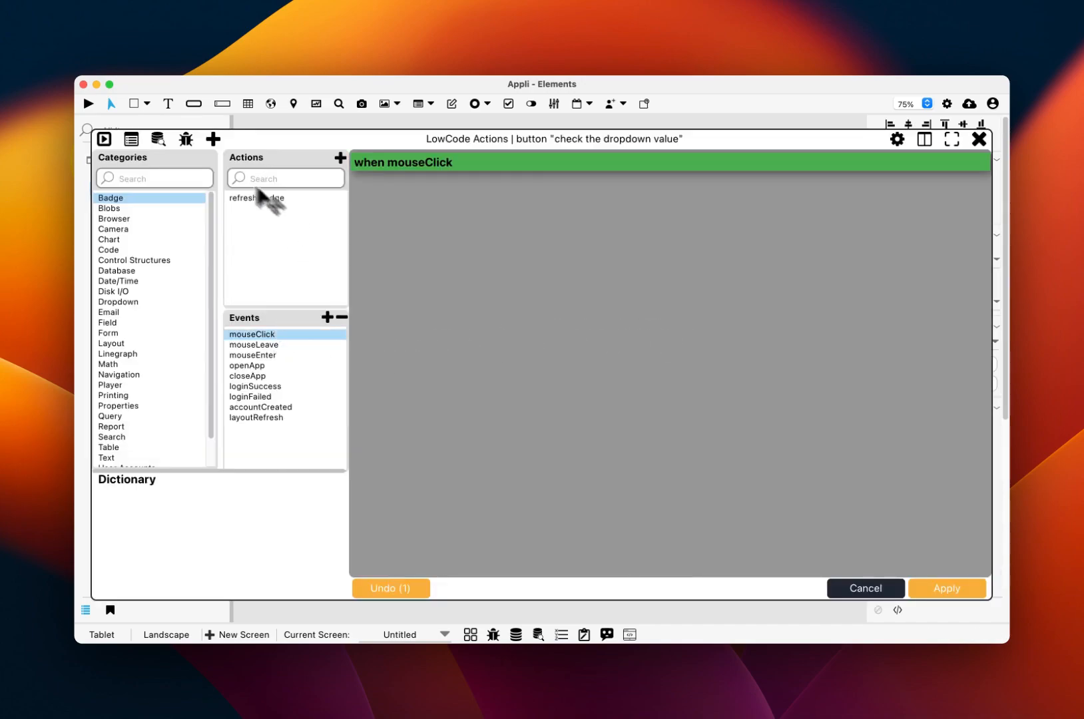
Insert a "set variable from property" action as the first line of the mouseClick event.
click(214, 139)
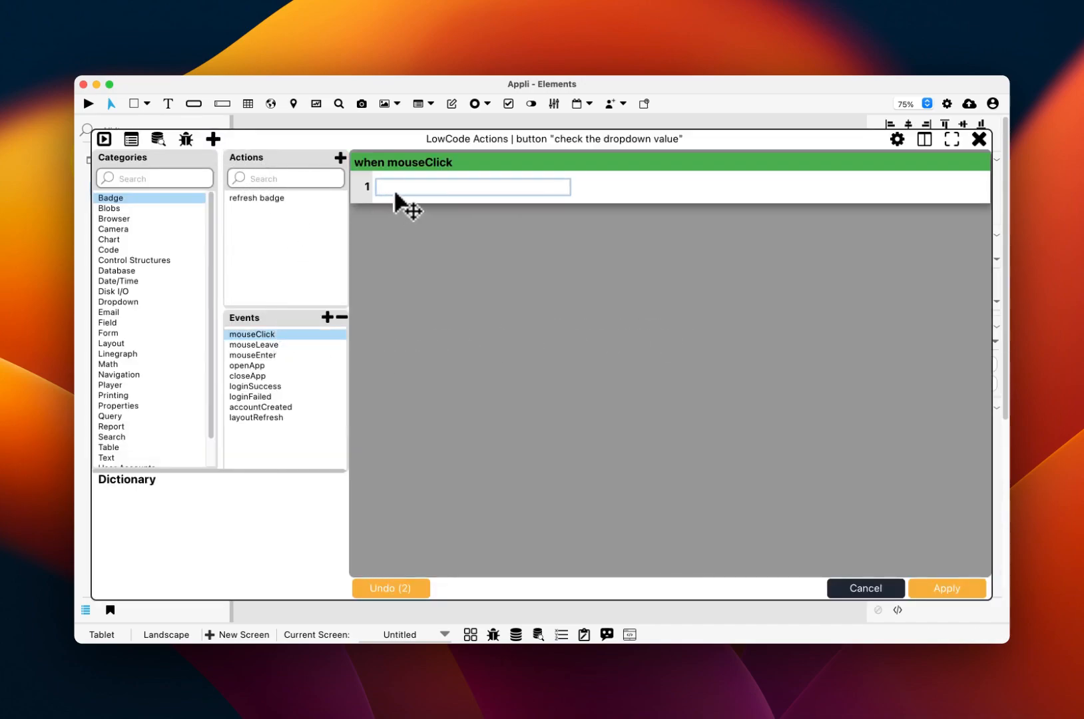
text(set va)
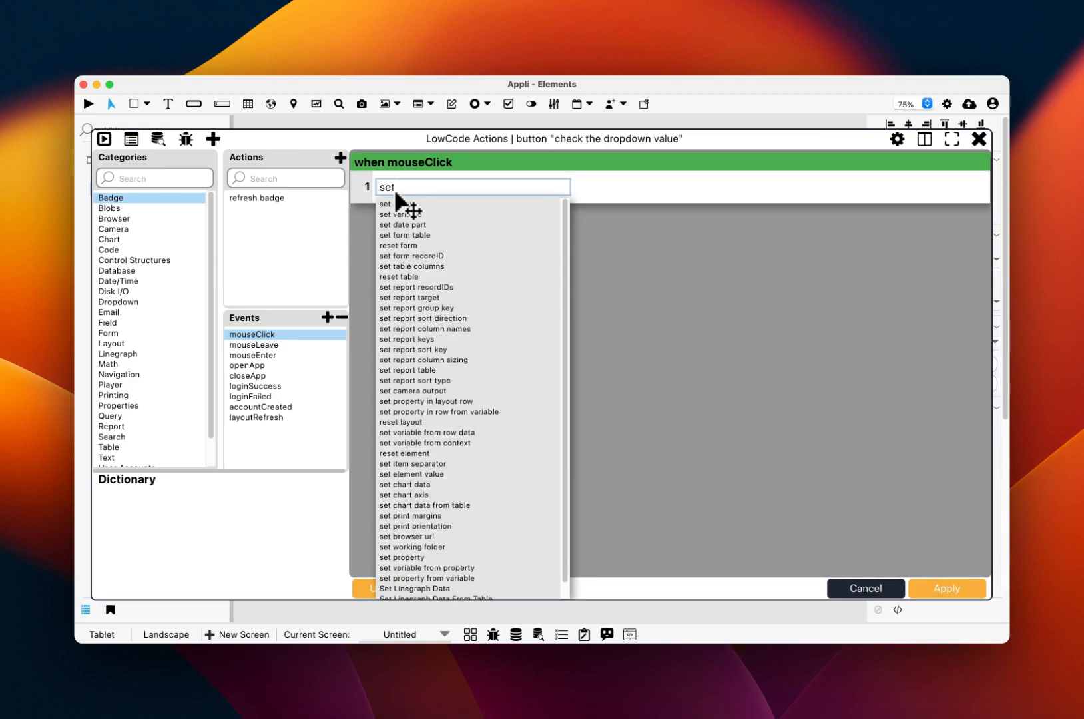
key(Down)
key(Down)
key(Down)
key(Down)
key(Return)
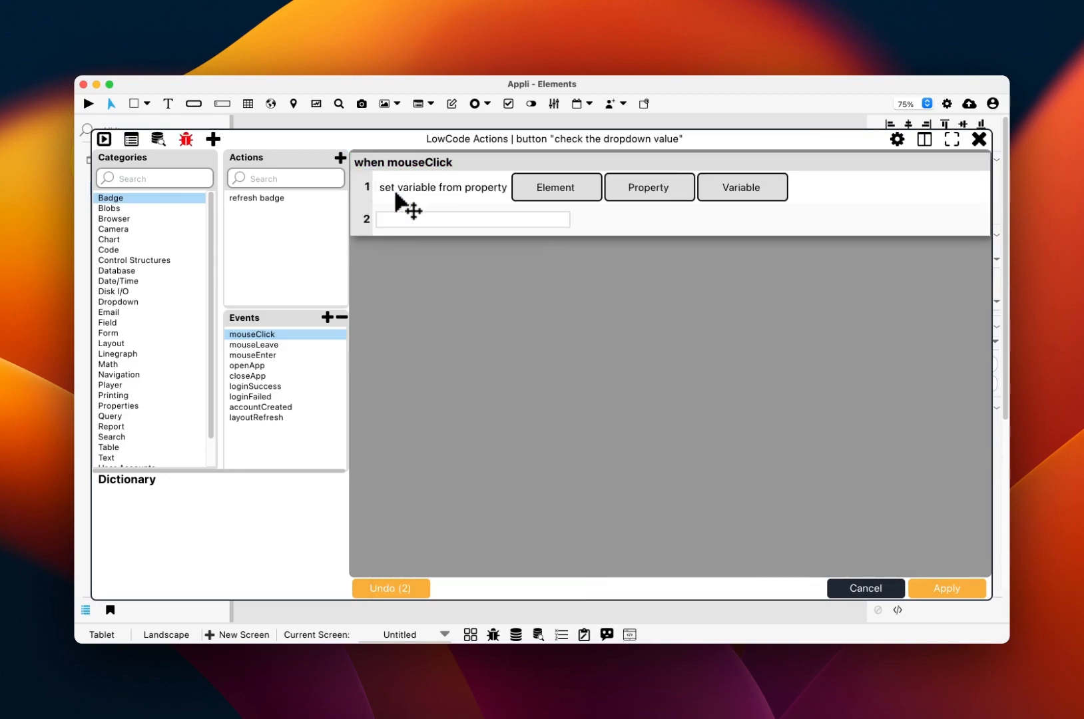
Insert an "answer dialog" action as the second line of the mouseClick event.
text(answ)
key(Down)
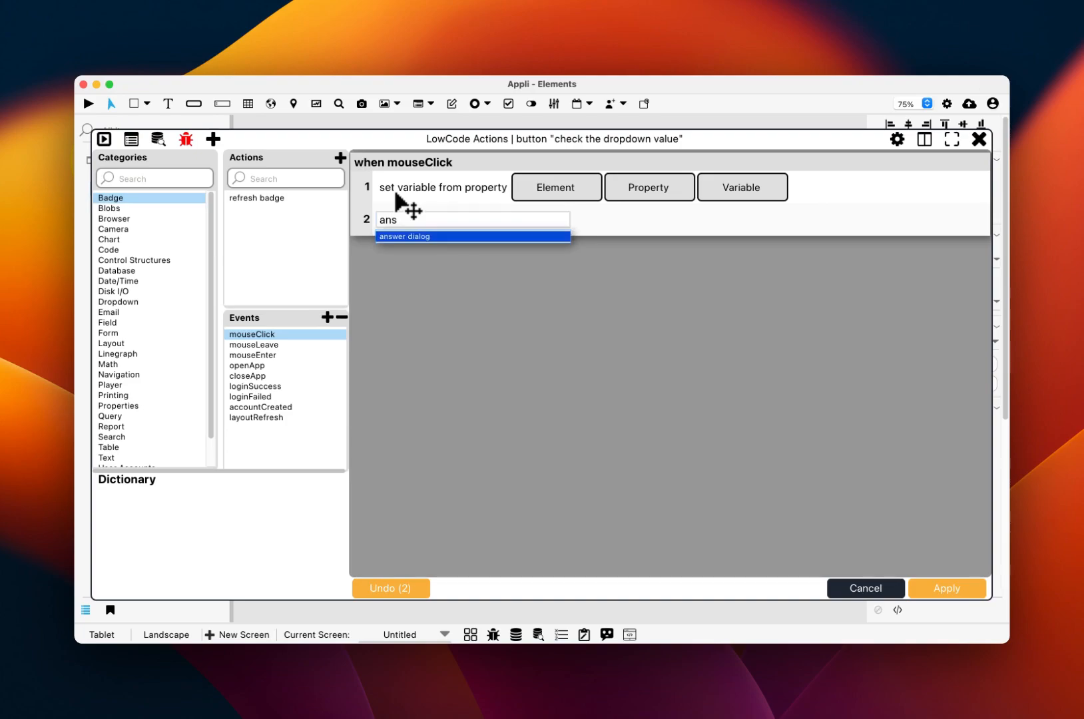
key(Return)
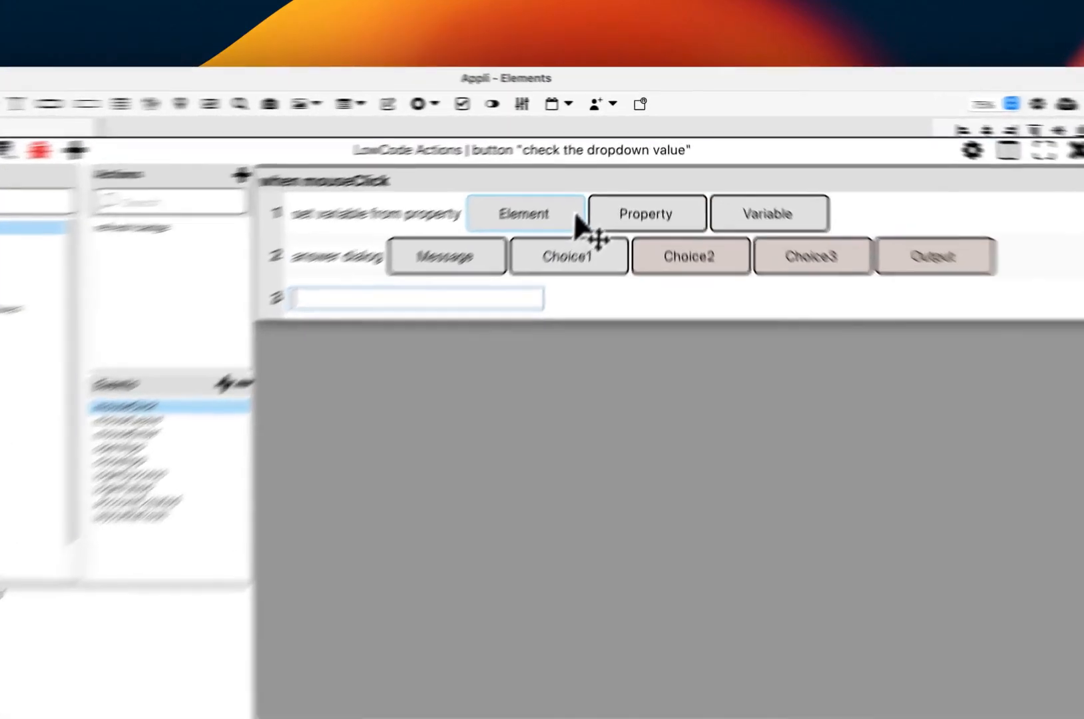
Set line 1 to read the lastSelectedValue property of the "dropdown" element into the variable "temp".
click(584, 193)
click(411, 448)
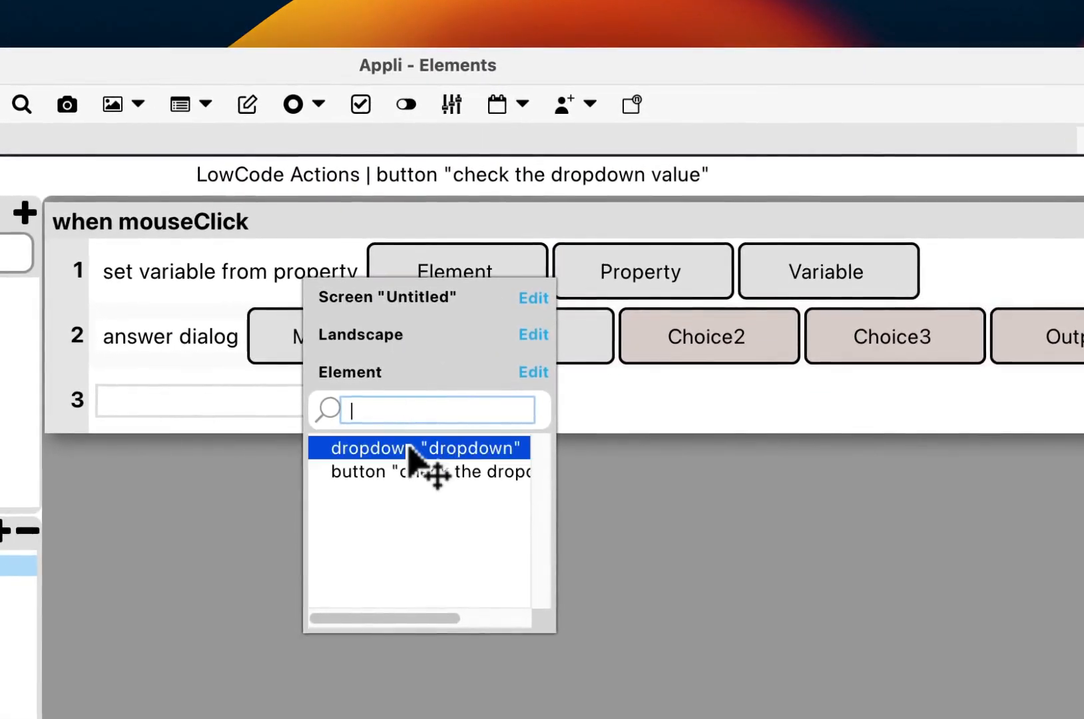
click(696, 276)
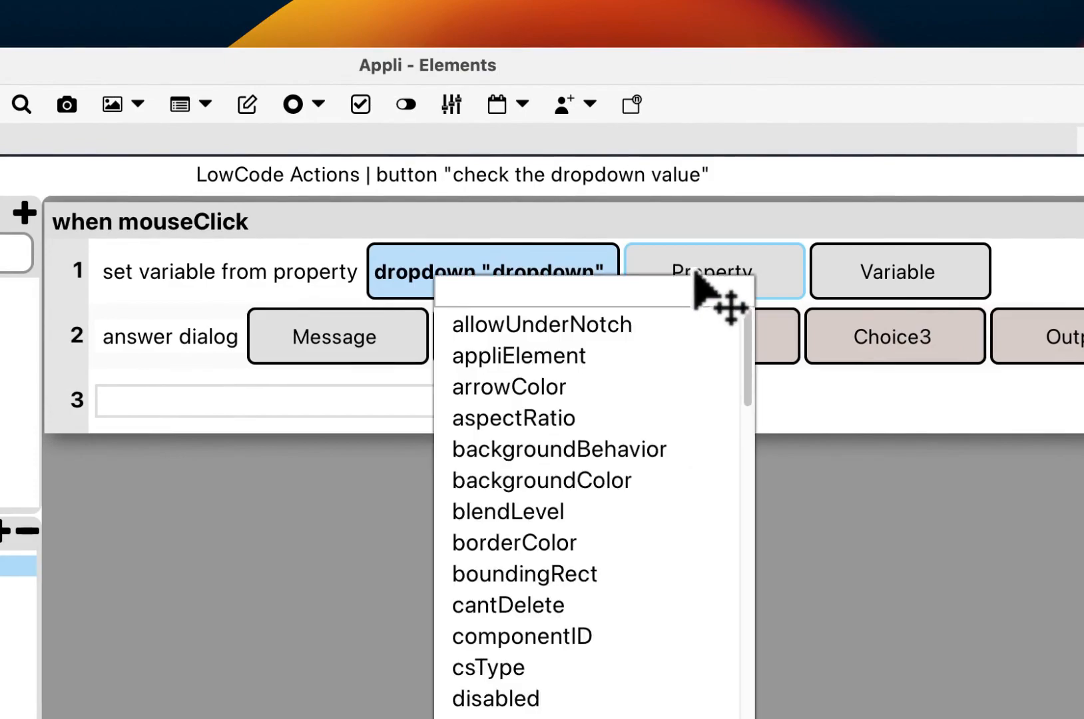
text(last)
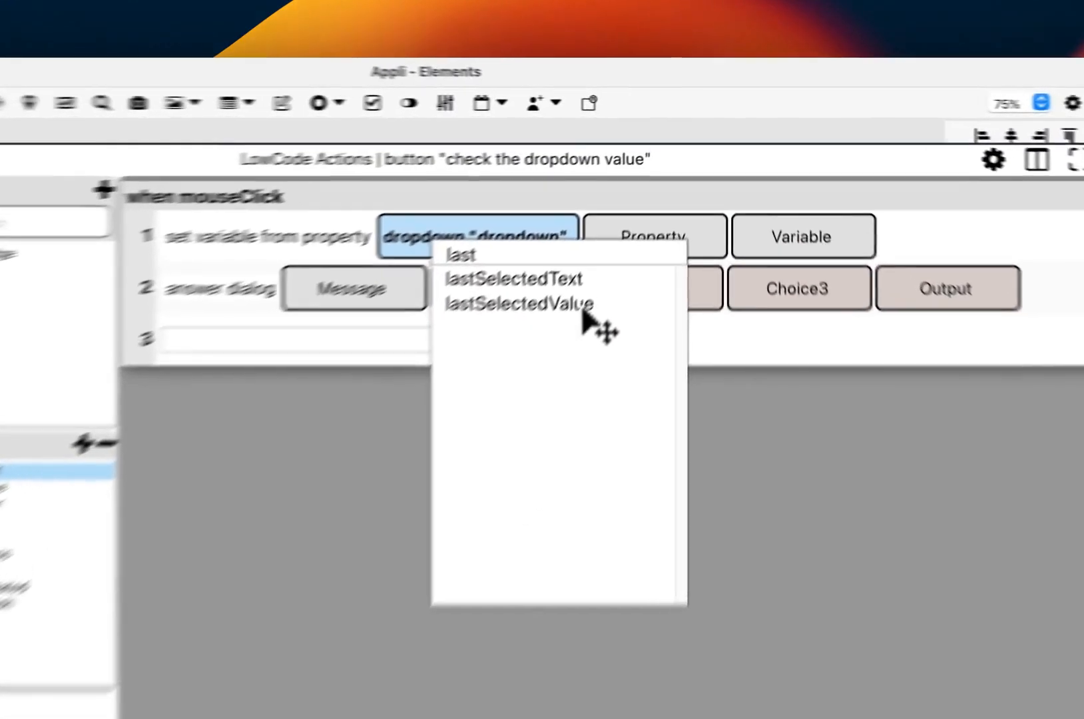
click(638, 230)
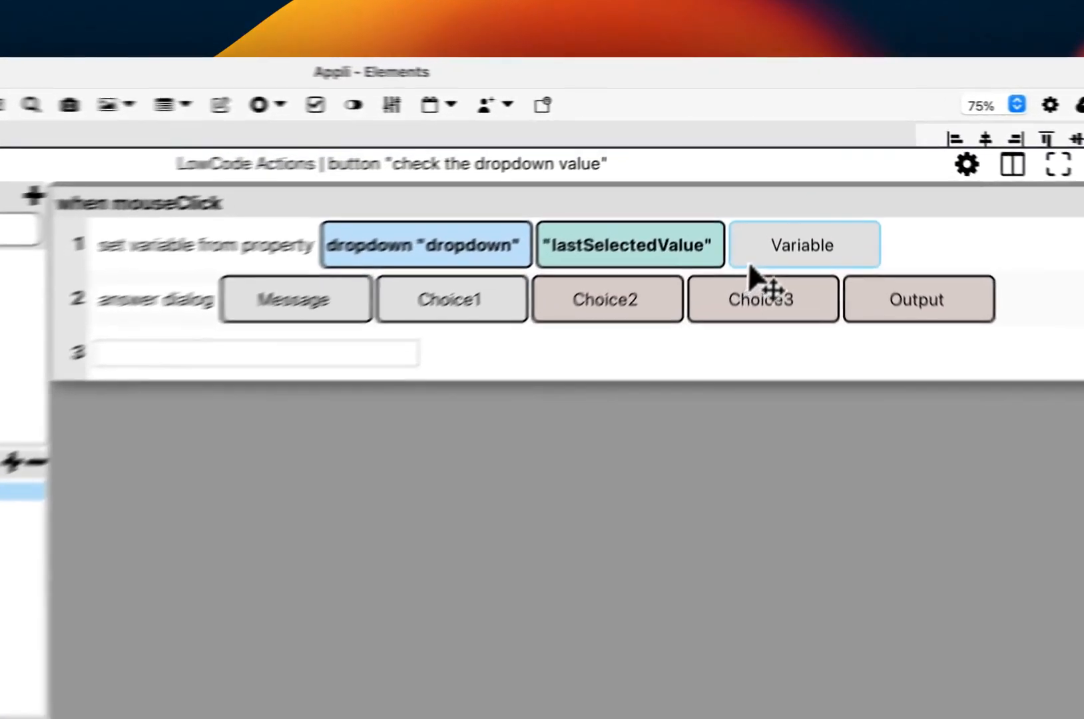
click(764, 197)
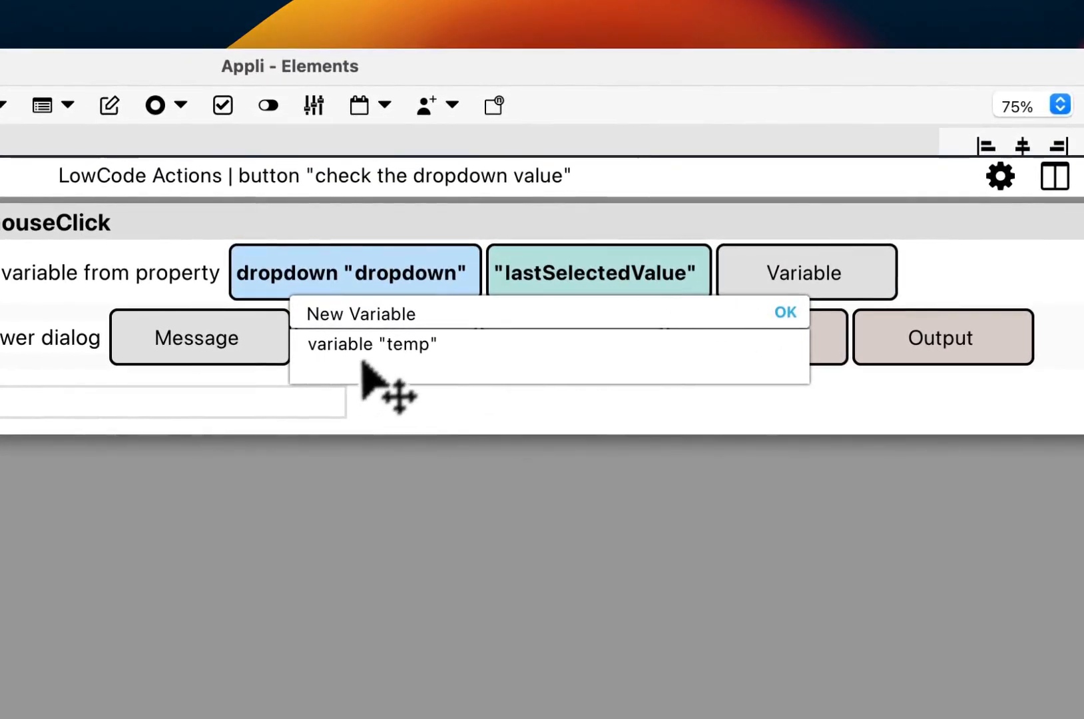
click(373, 345)
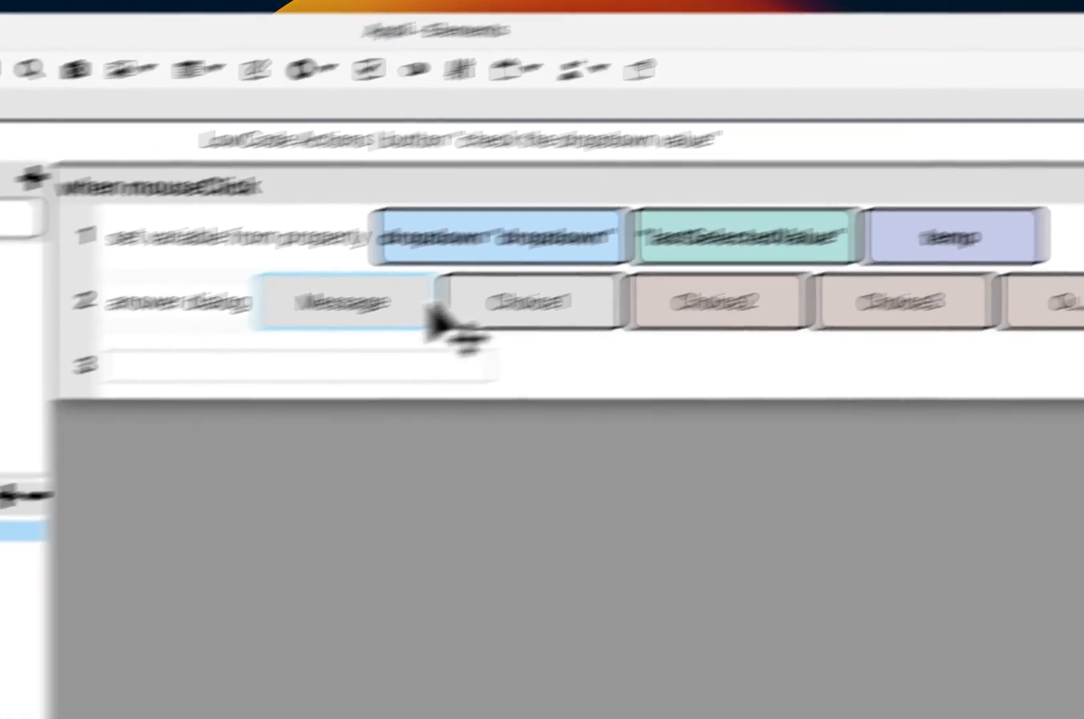
Make the answer dialog show the variable "temp" as its message with "close" as Choice1, and apply the actions.
click(430, 309)
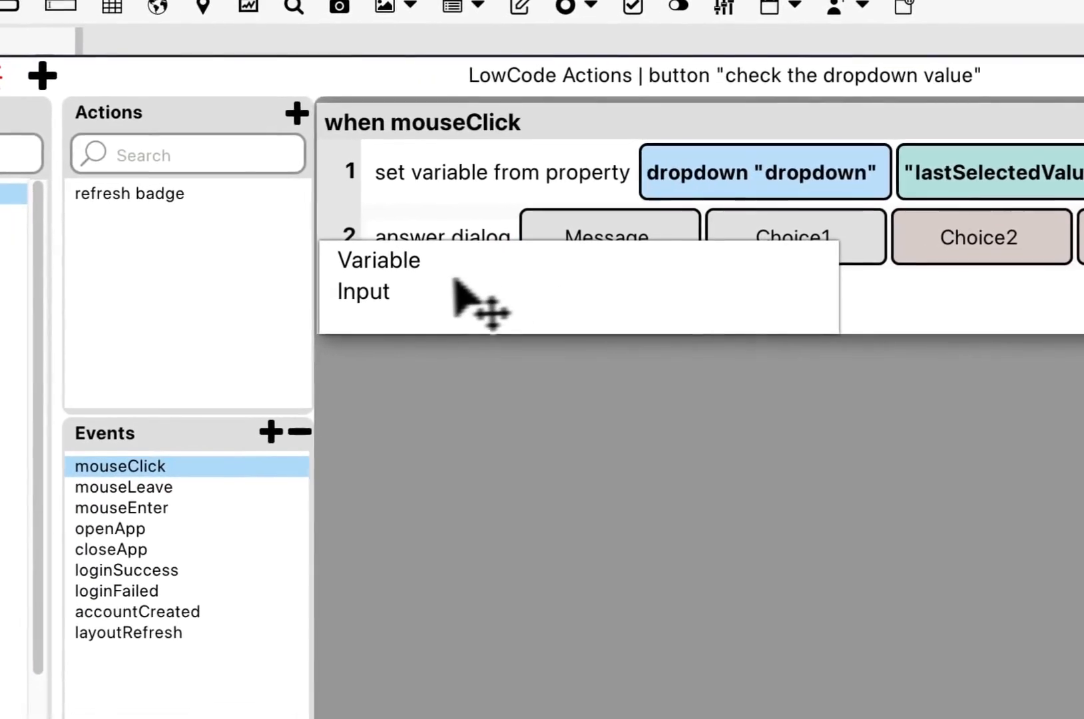
click(384, 265)
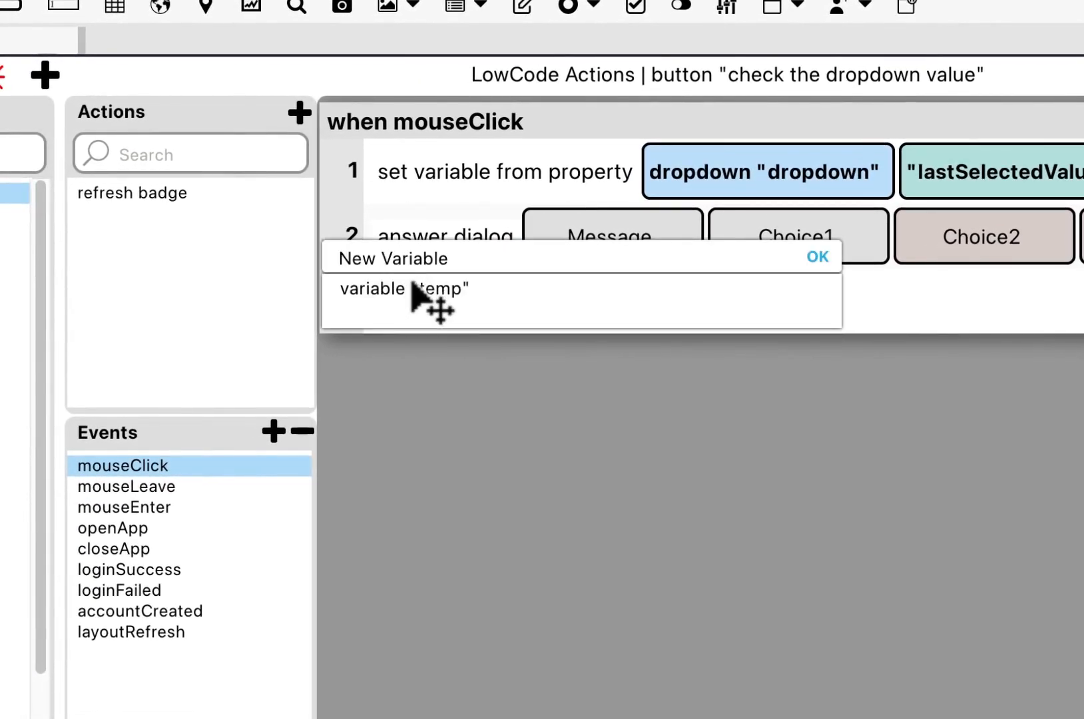
click(412, 286)
click(736, 255)
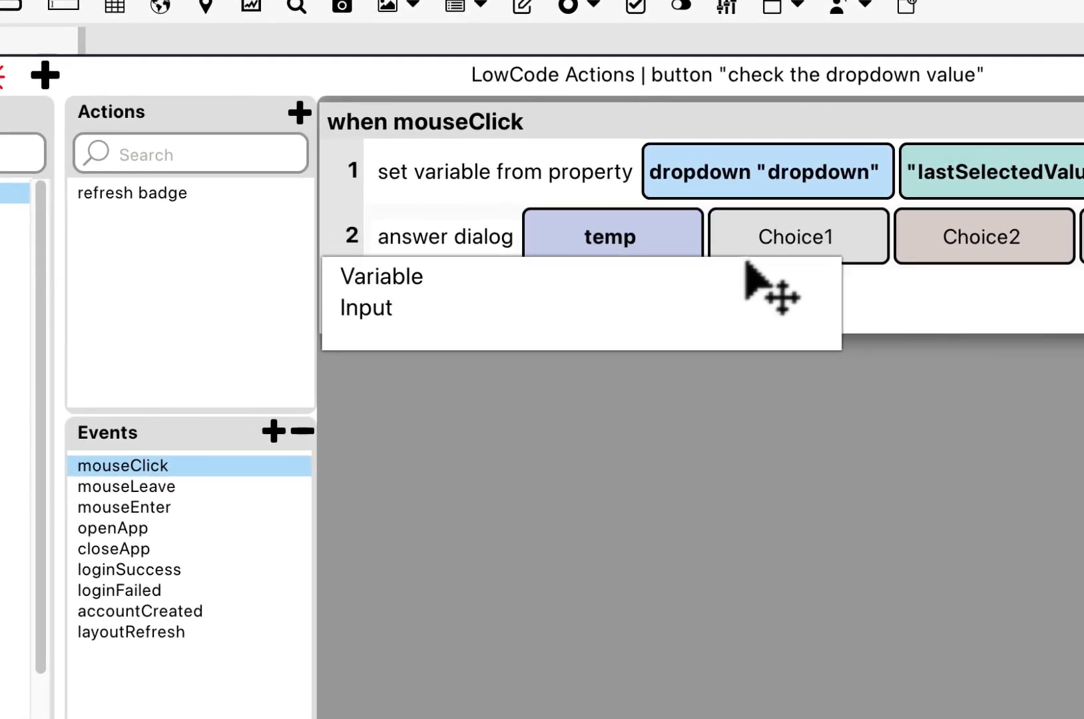
click(353, 308)
text(close)
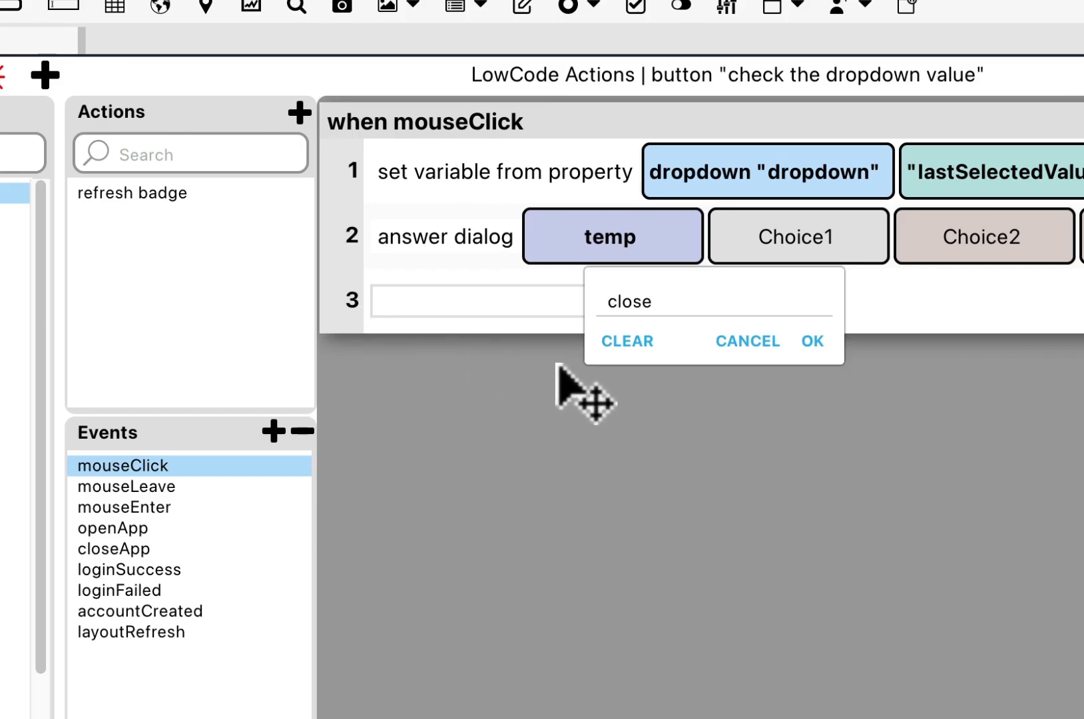
key(Return)
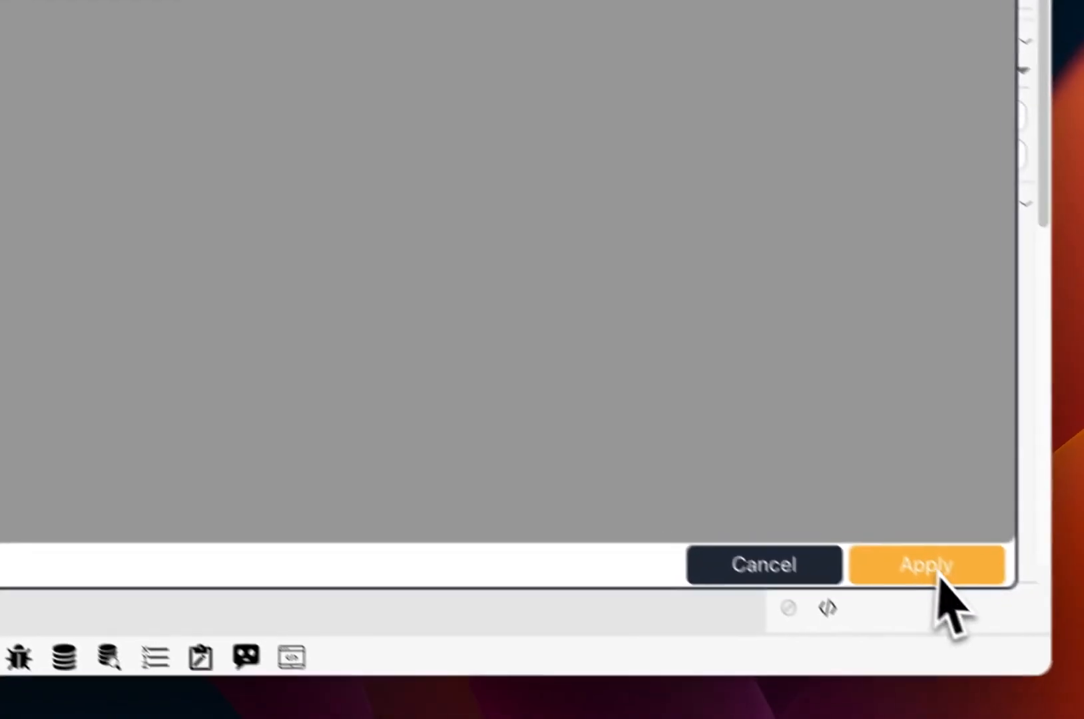
click(932, 573)
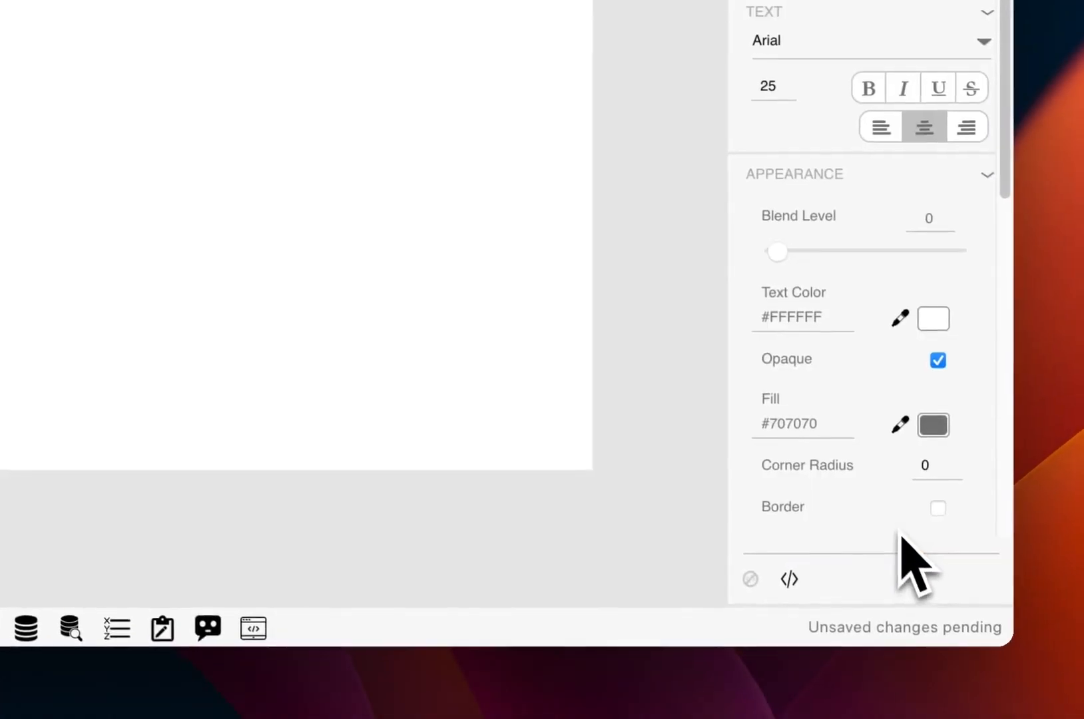
Preview the app, choose Strawberry, check the dropdown value with the button, dismiss the dialog and return to editing.
click(638, 307)
key(super+r)
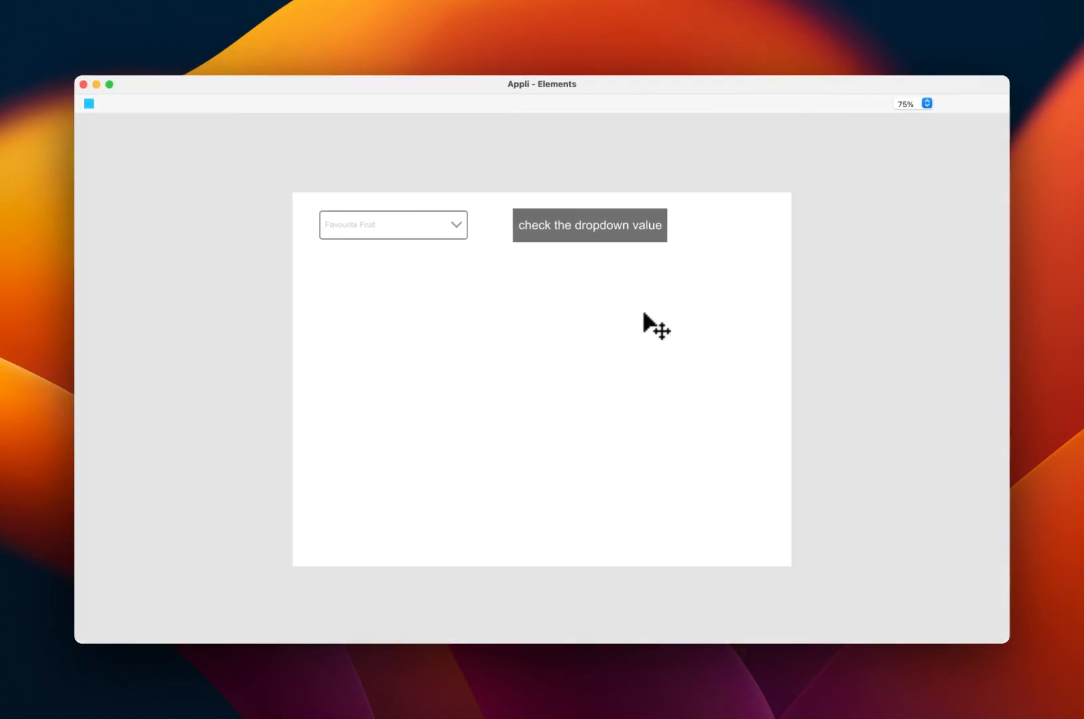
click(460, 227)
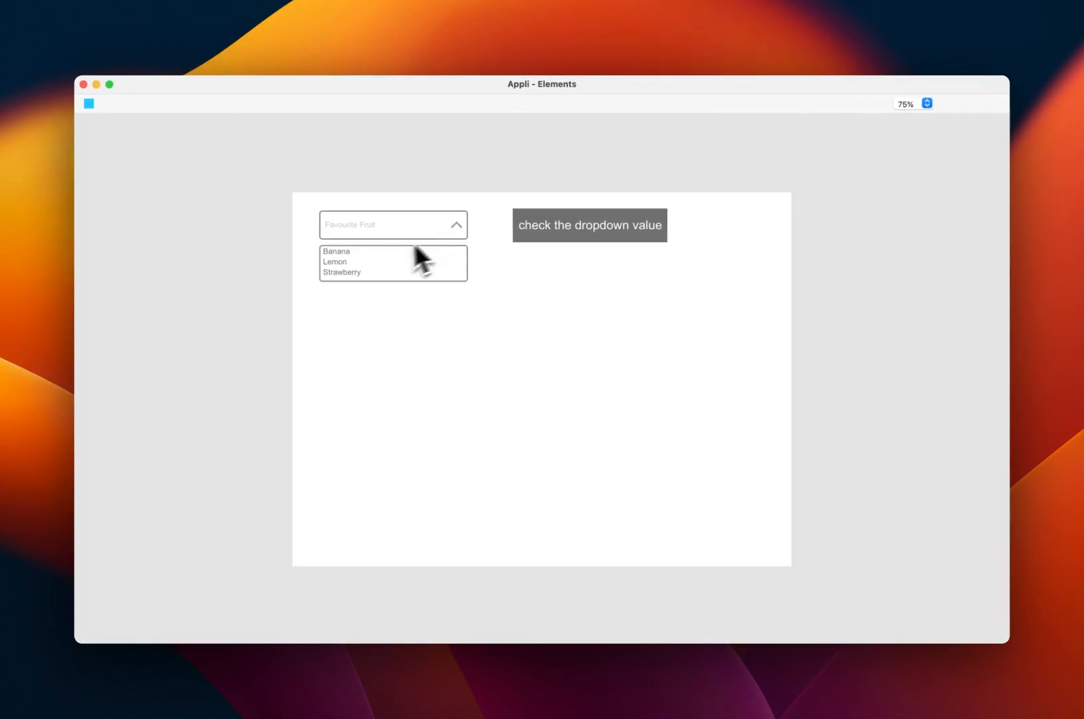
click(362, 272)
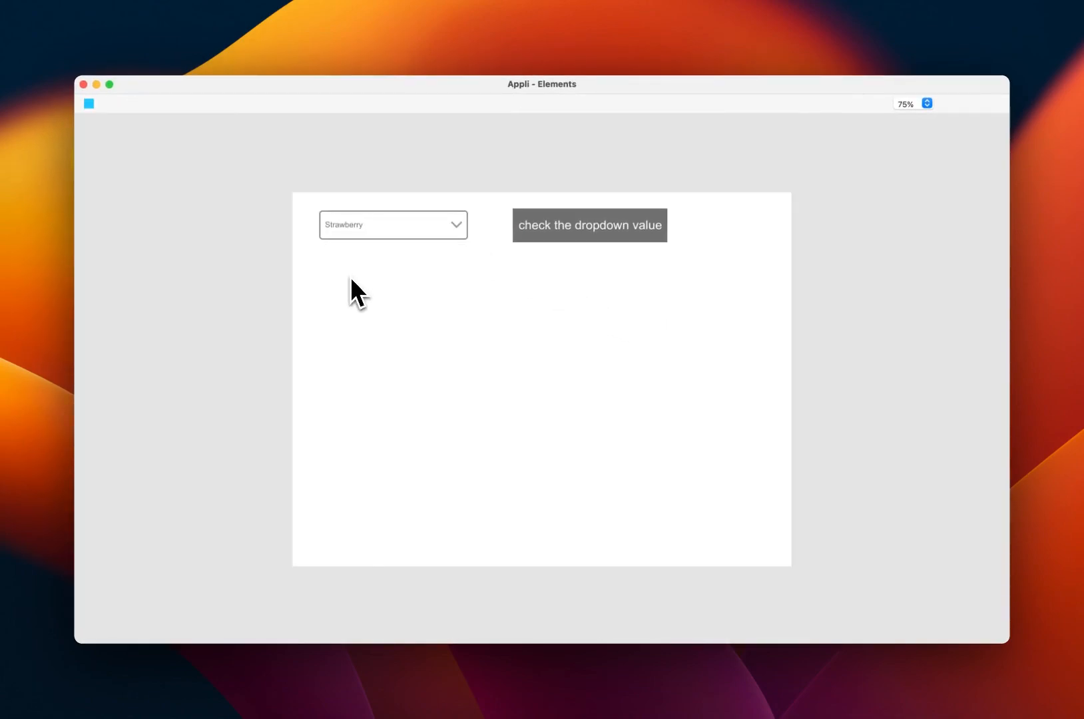
click(568, 232)
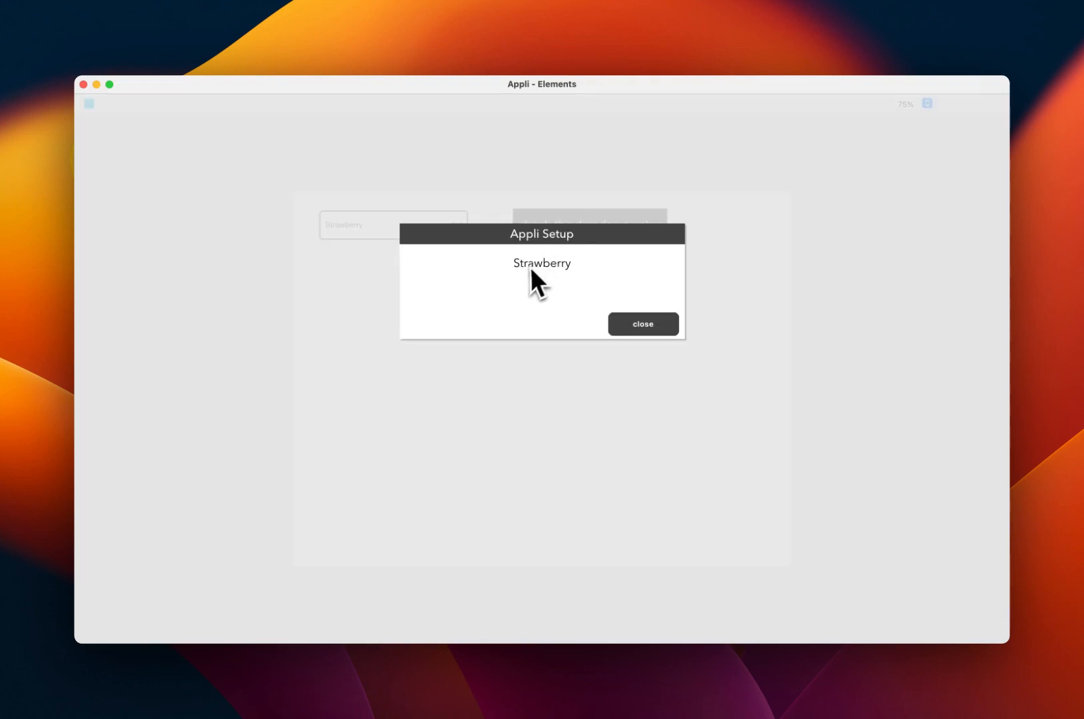
click(620, 329)
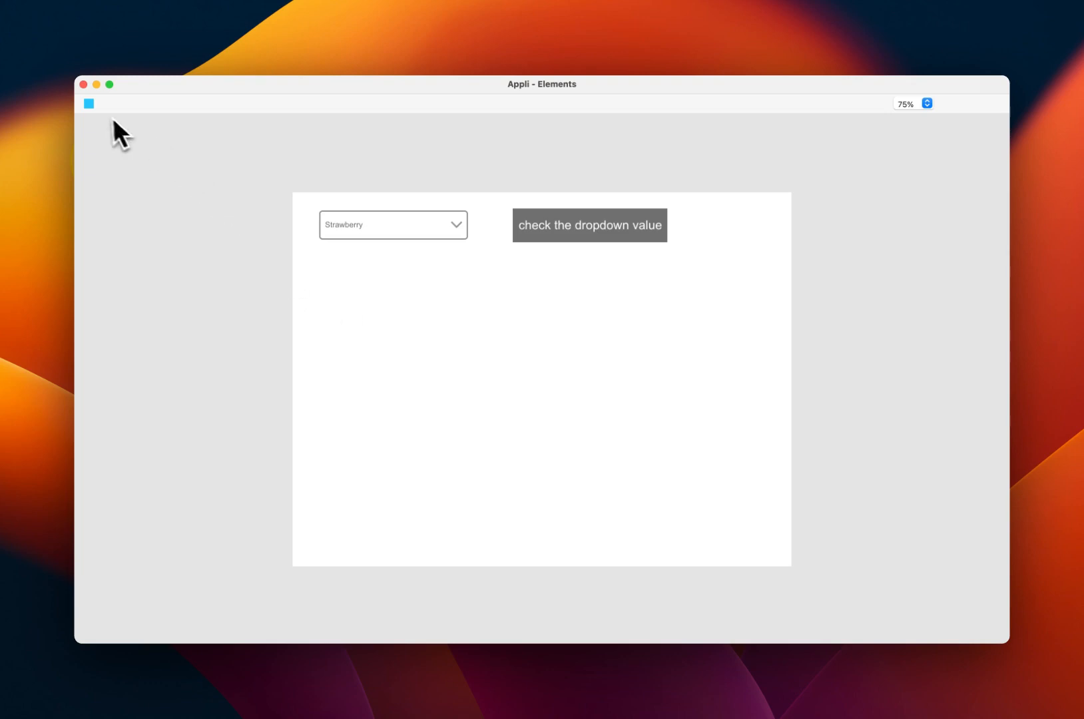
click(94, 107)
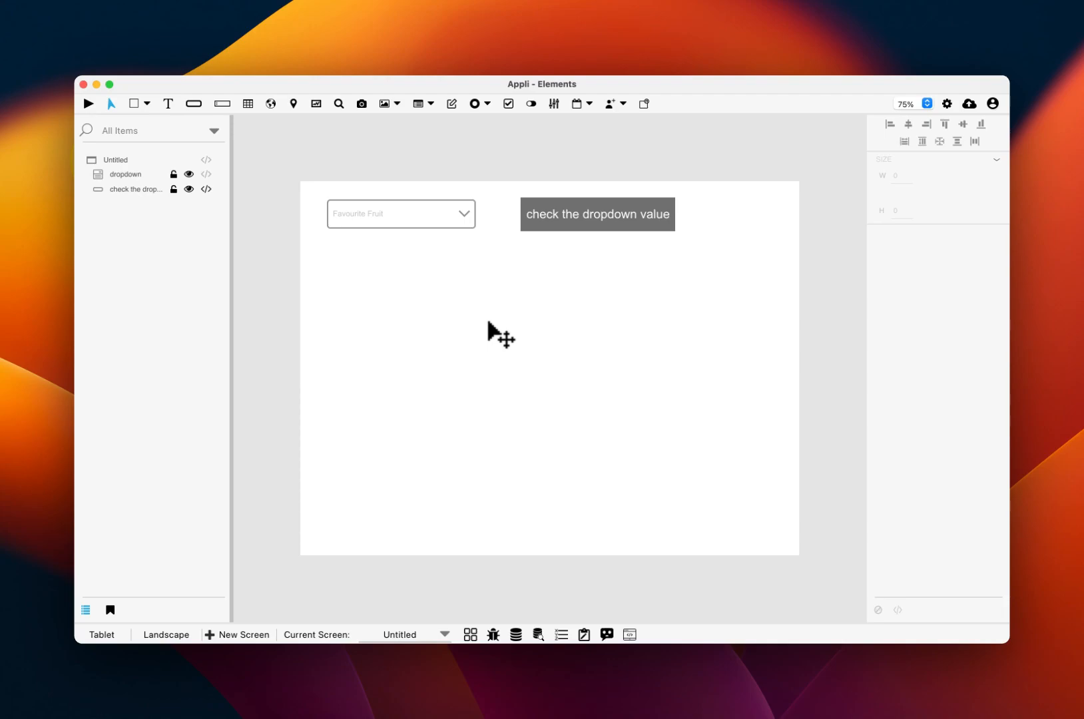
Select the Favourite Fruit dropdown and examine the project's tables in the Database Modeler and Data Viewer, closing both windows.
click(430, 220)
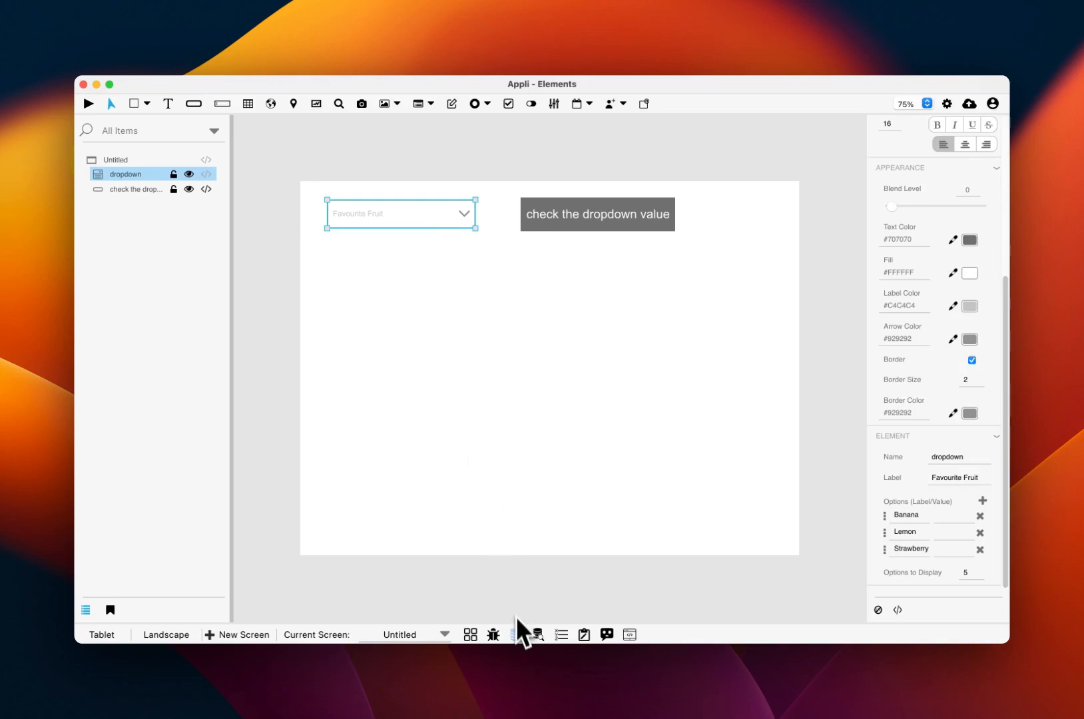
click(516, 635)
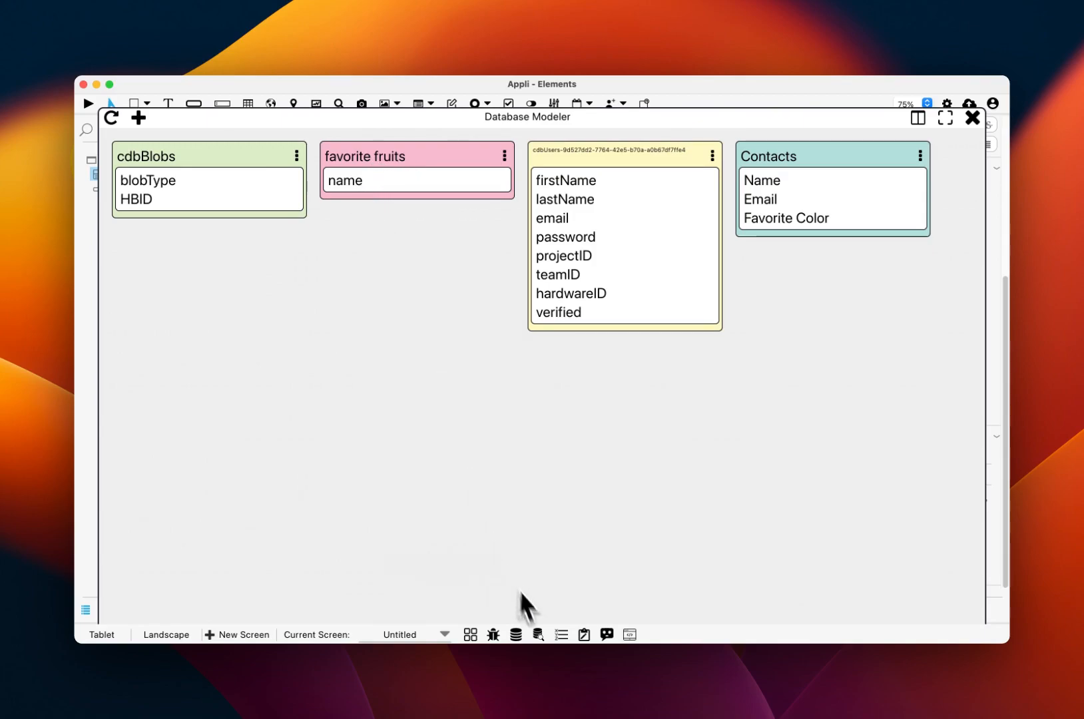
click(538, 635)
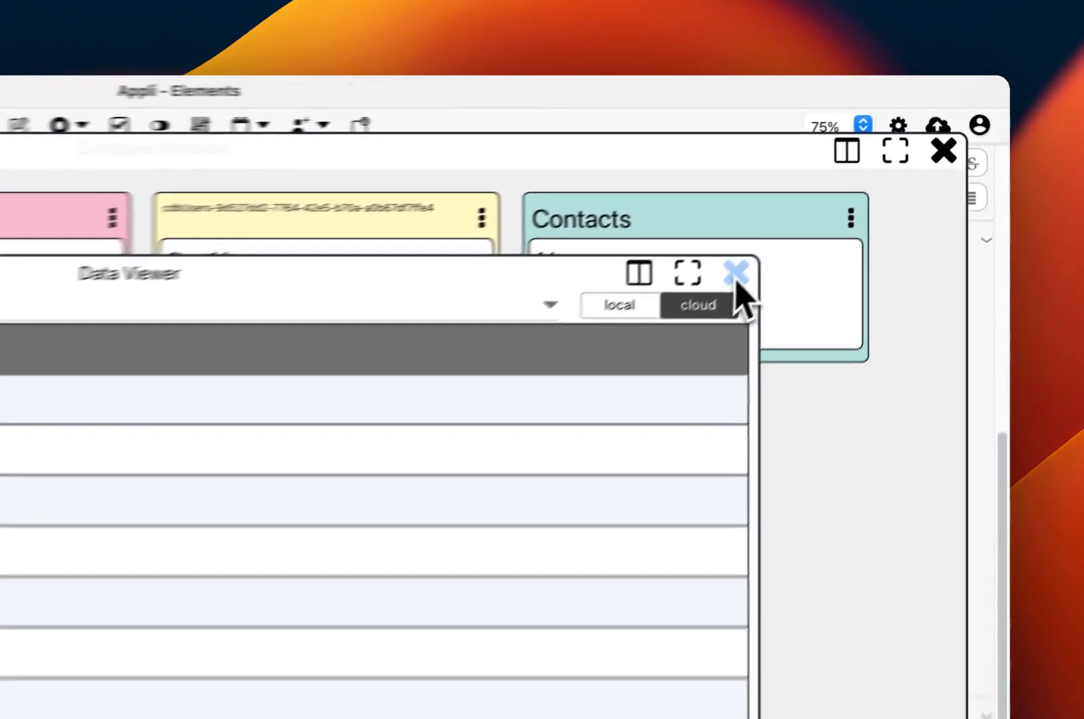
click(736, 273)
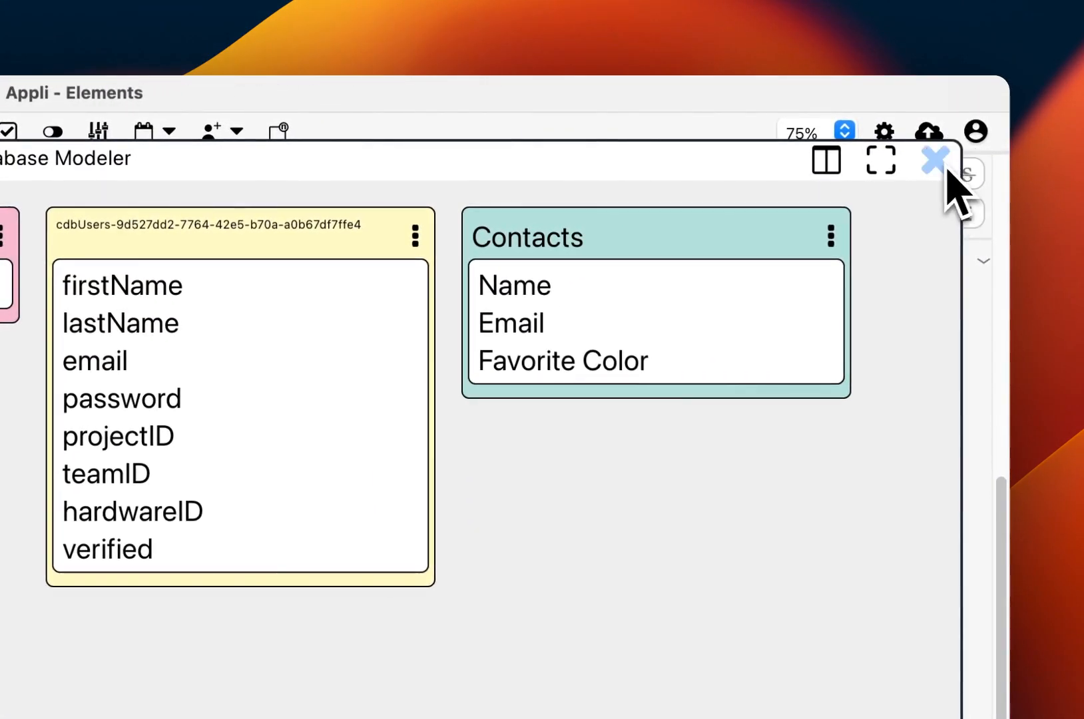
click(943, 151)
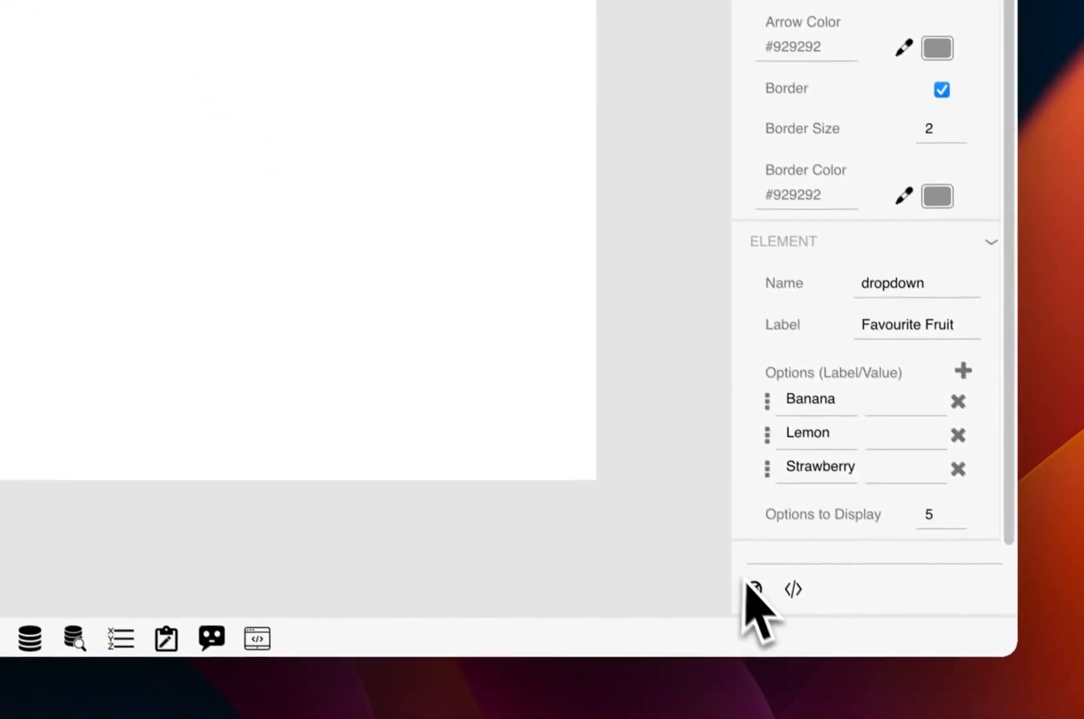
Connect the dropdown to the "favorite fruits" cloud table, with label key "name" and value key "cdbRecordID".
click(755, 590)
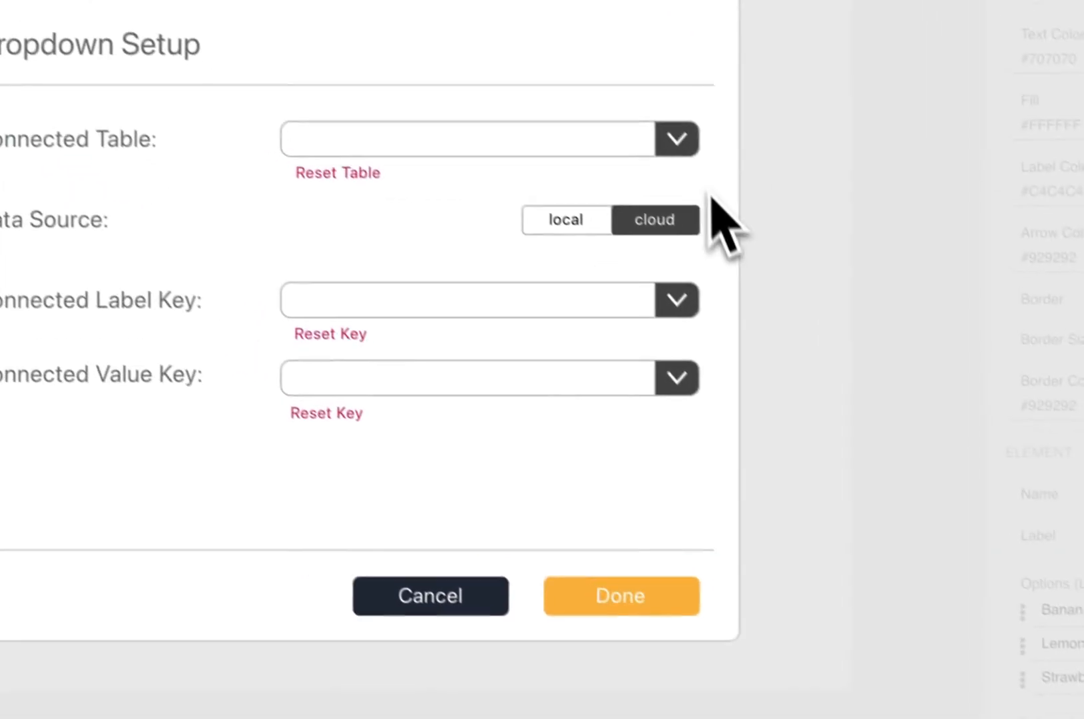
click(494, 2)
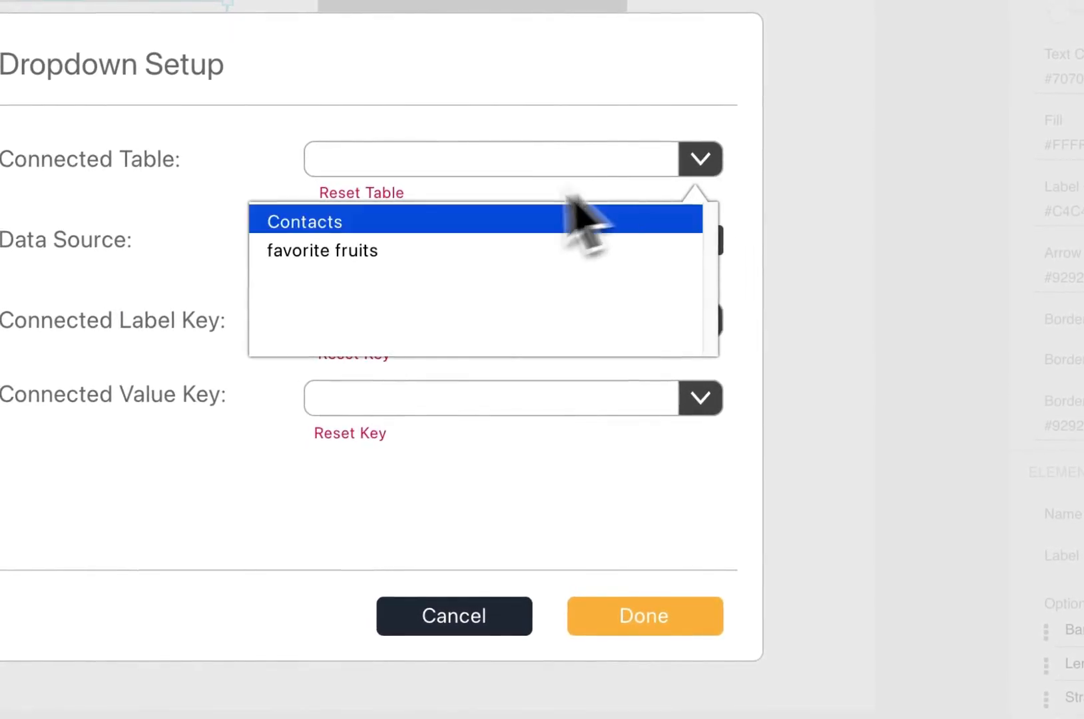
click(413, 252)
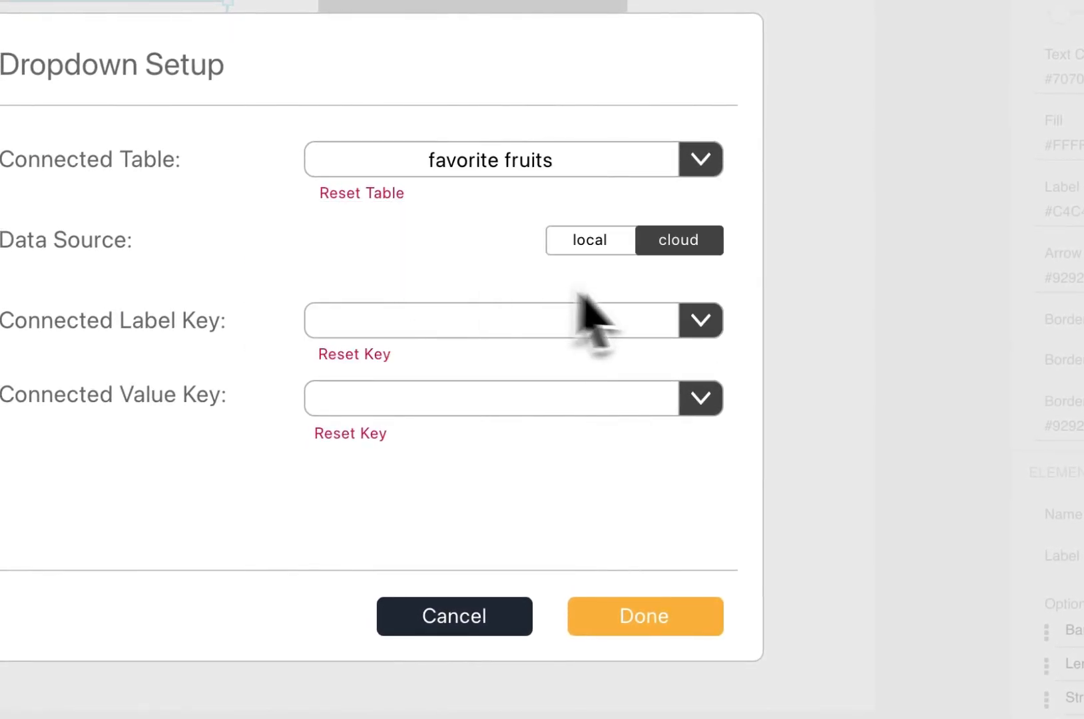
click(696, 326)
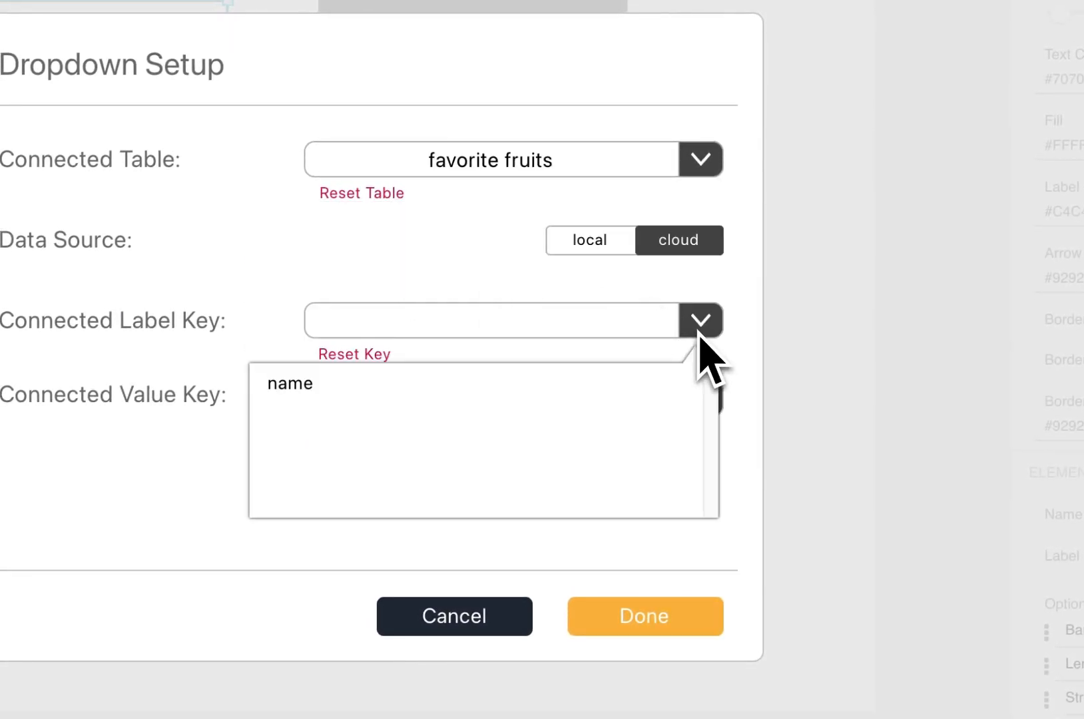
click(333, 383)
click(697, 403)
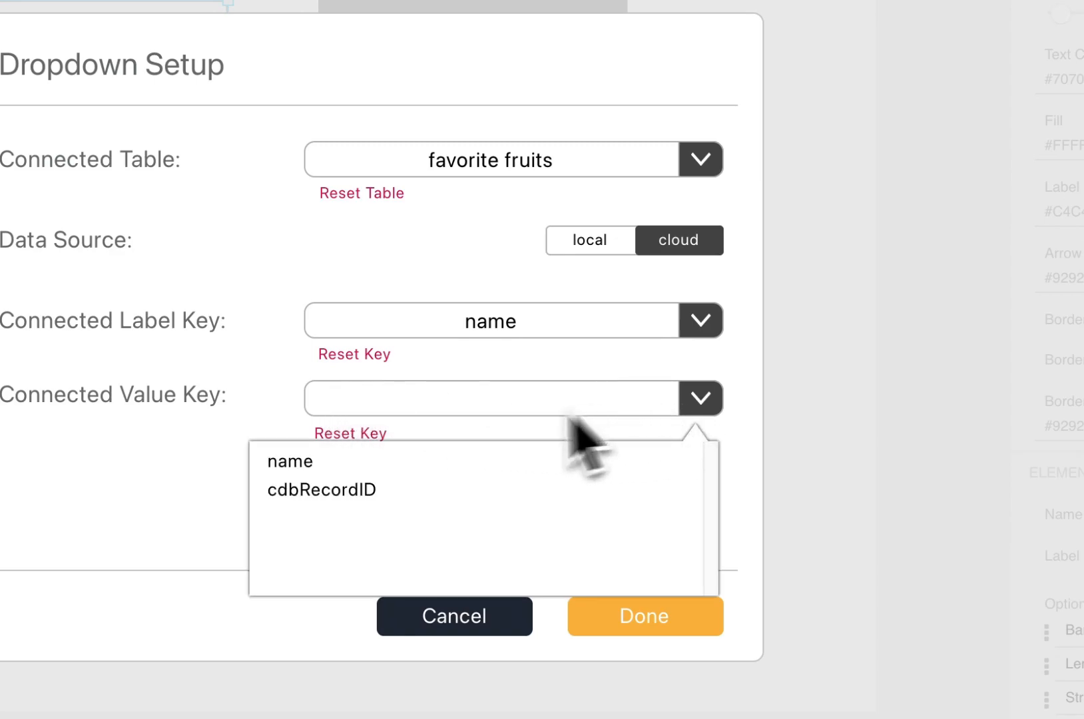
click(378, 487)
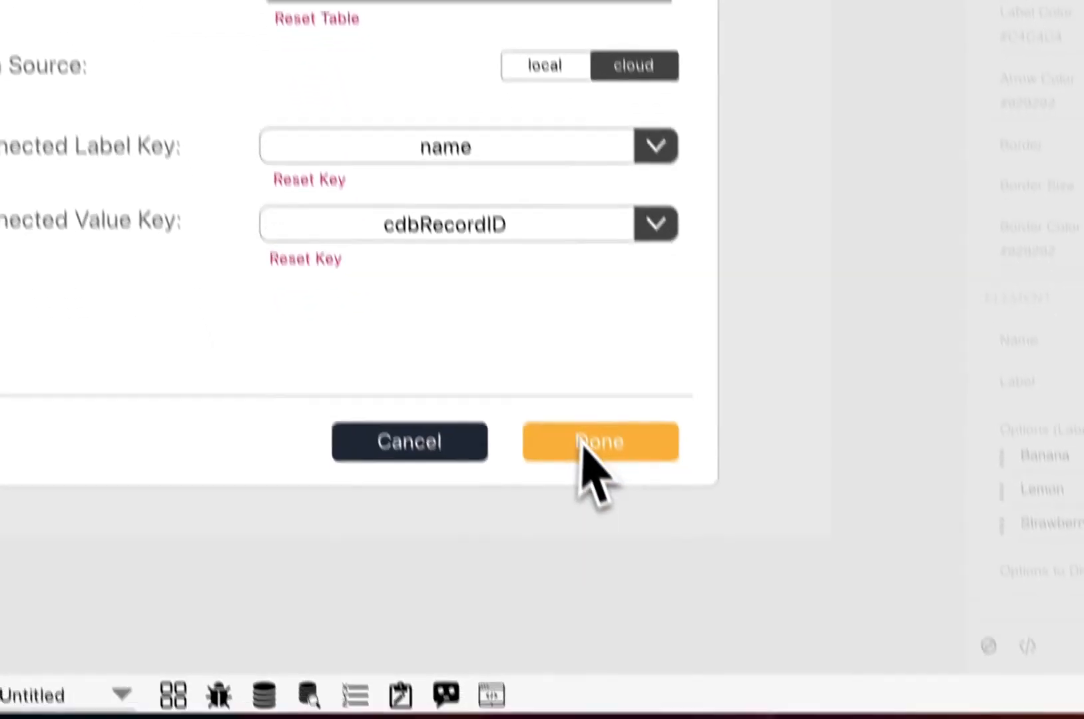
click(581, 443)
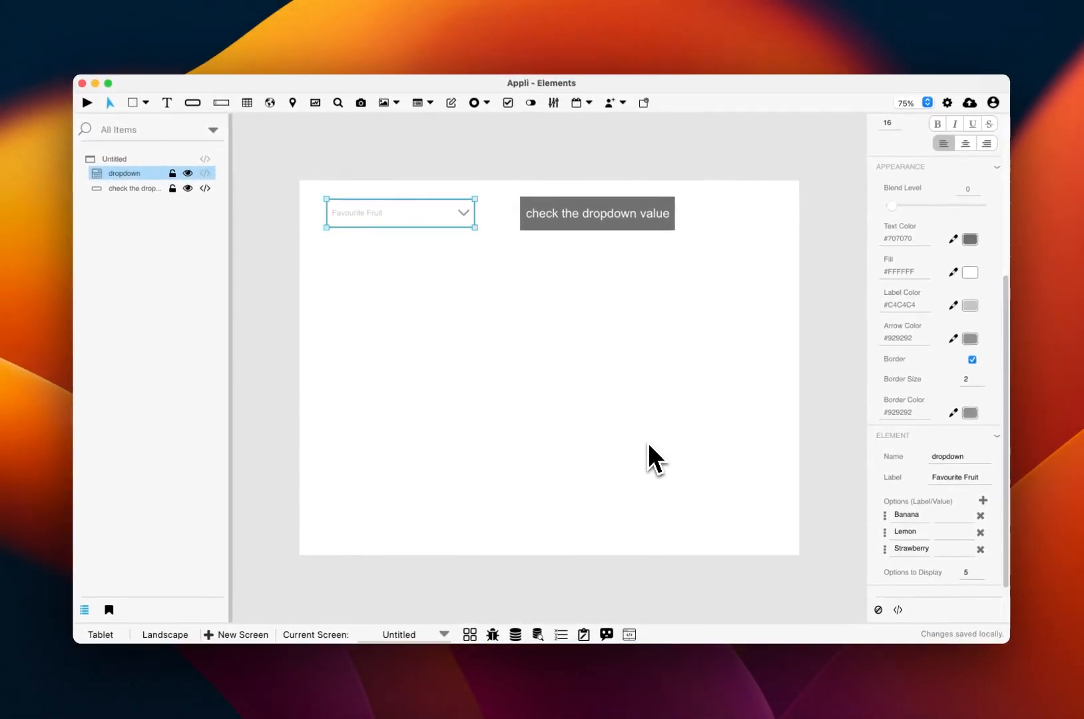
Preview the connected dropdown, choose watermelon, check its value with the button, dismiss the dialog and return to editing.
key(super+r)
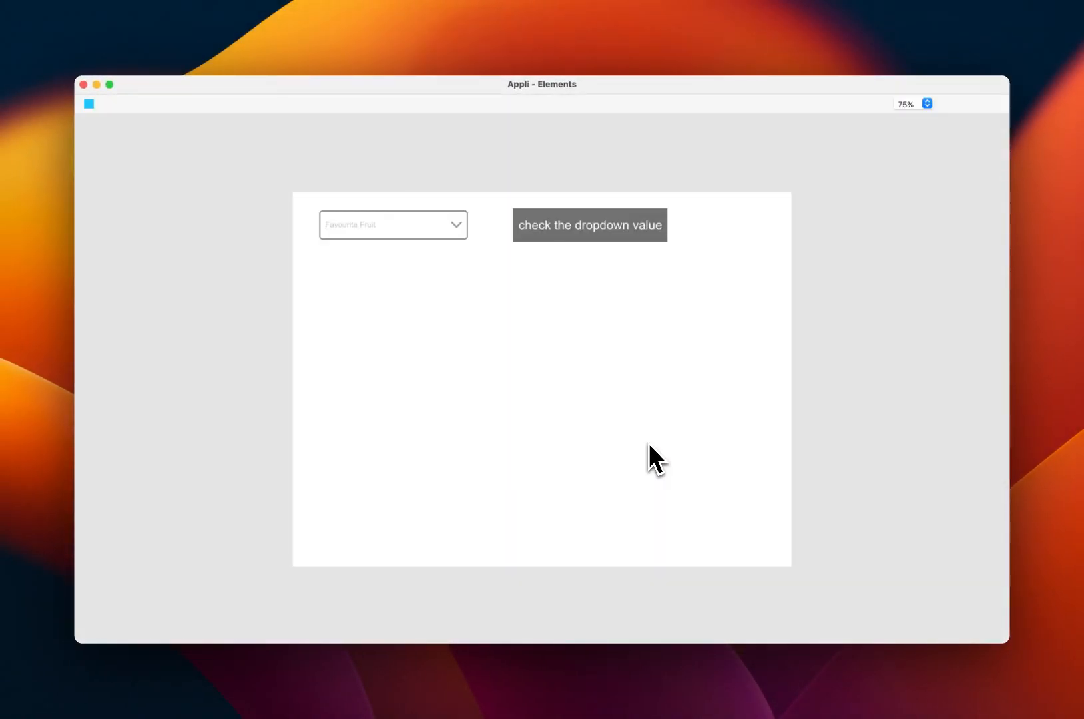
click(455, 225)
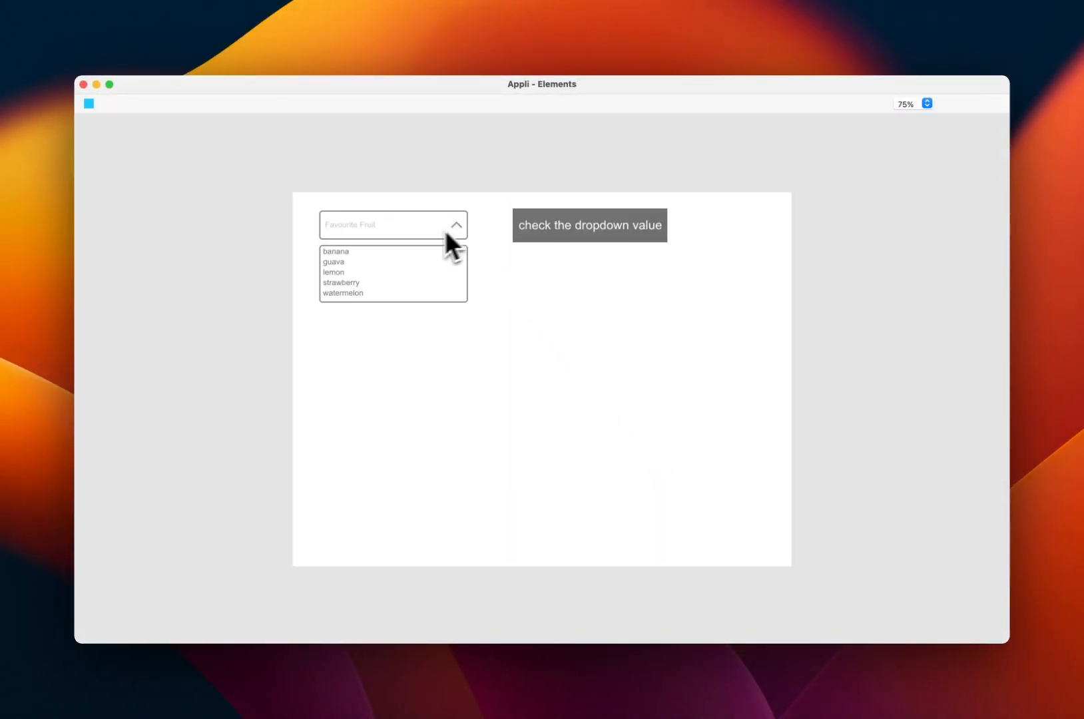
click(352, 293)
click(561, 232)
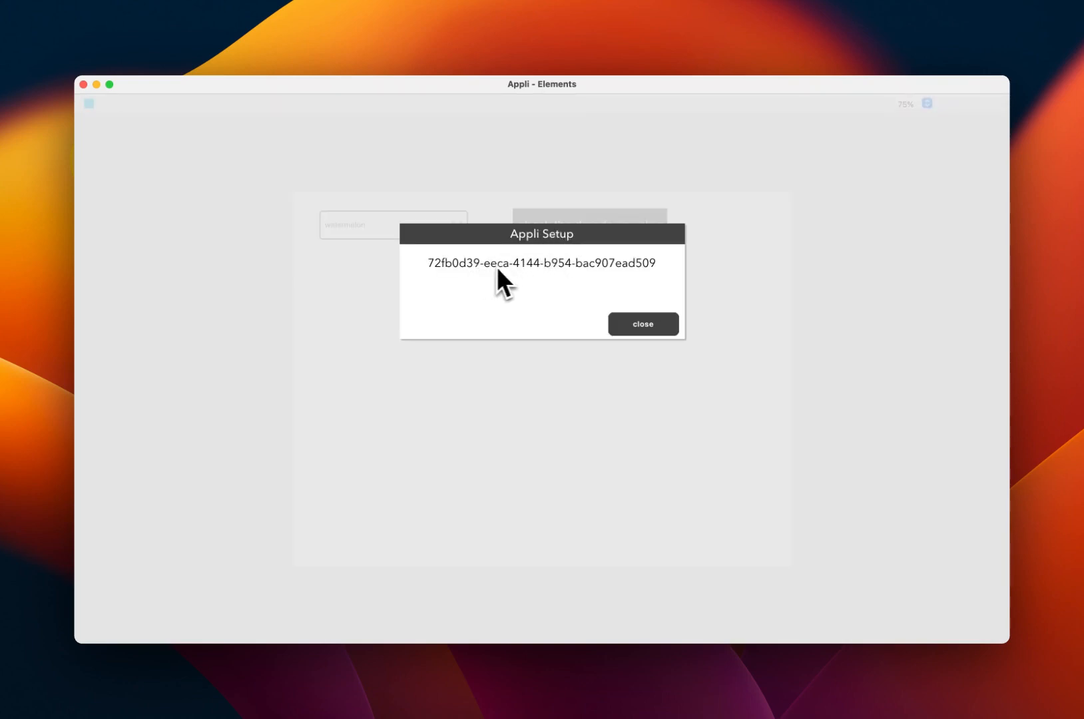
click(644, 325)
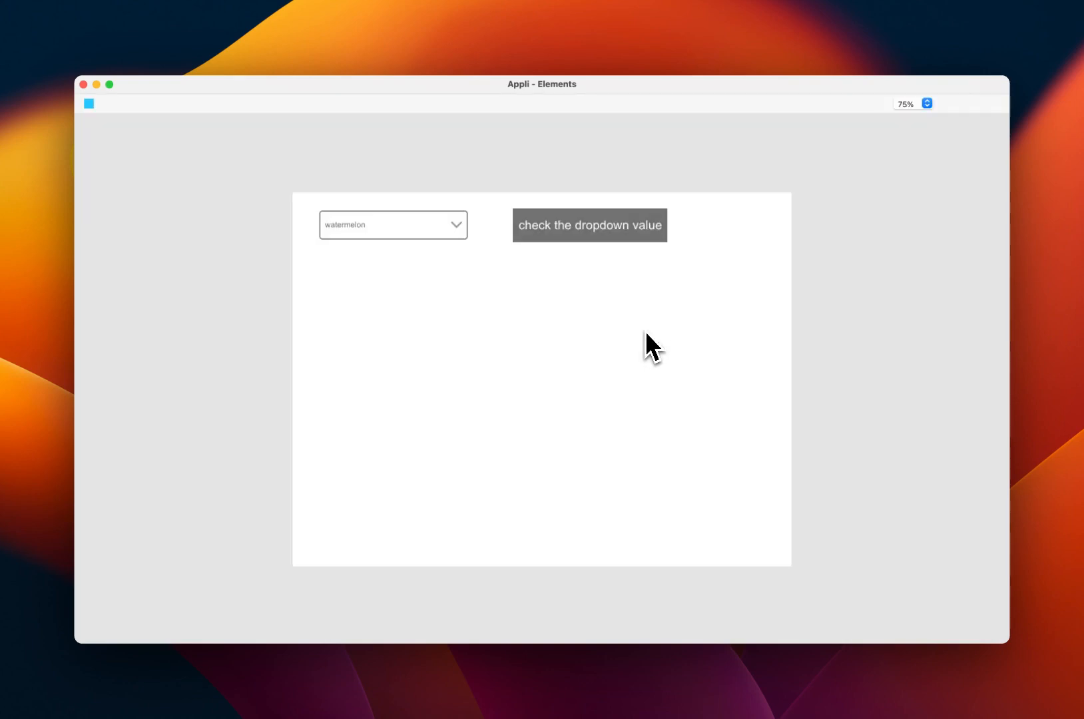
click(90, 106)
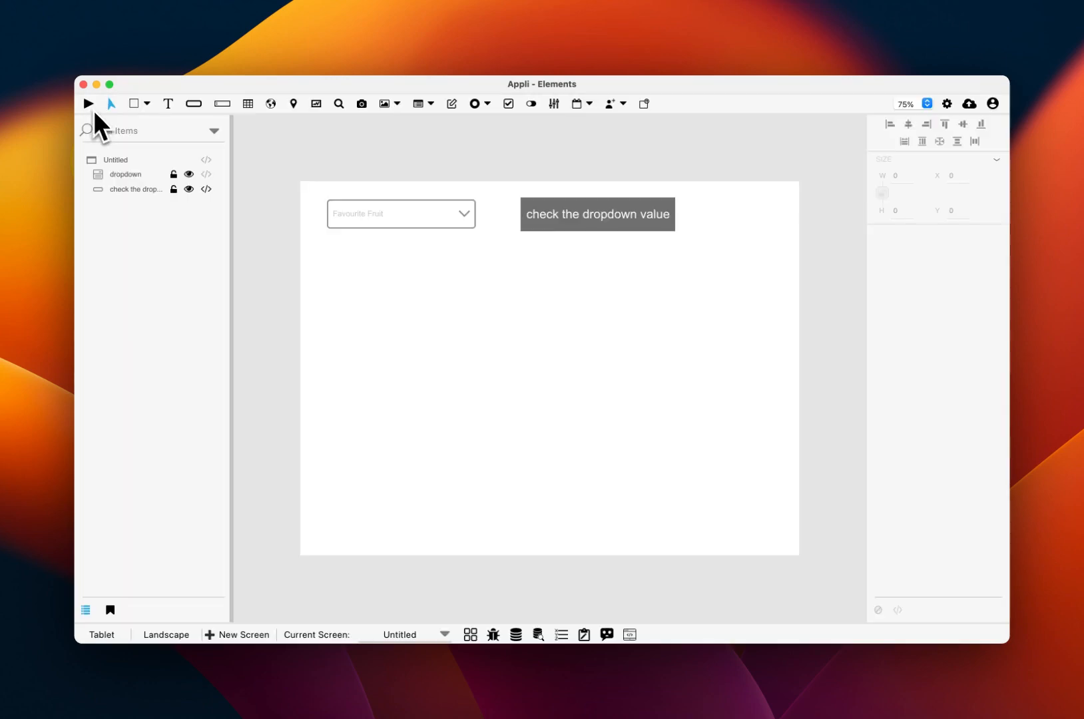